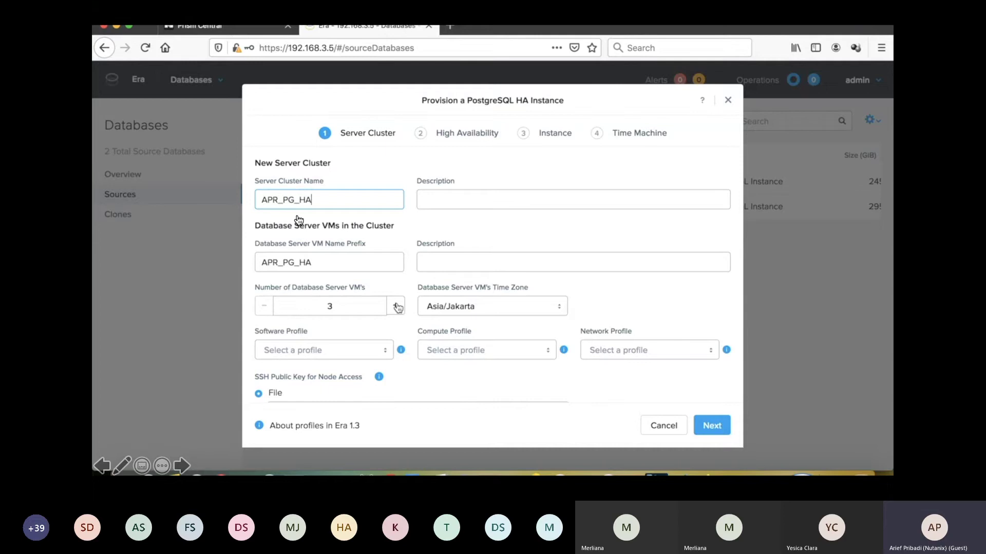
- Choose the POSTGRES_10.4_HA_ENABLED software profile, APR_Profile compute profile and a text SSH key
{"action": "left_click", "coordinate": [341, 305]}
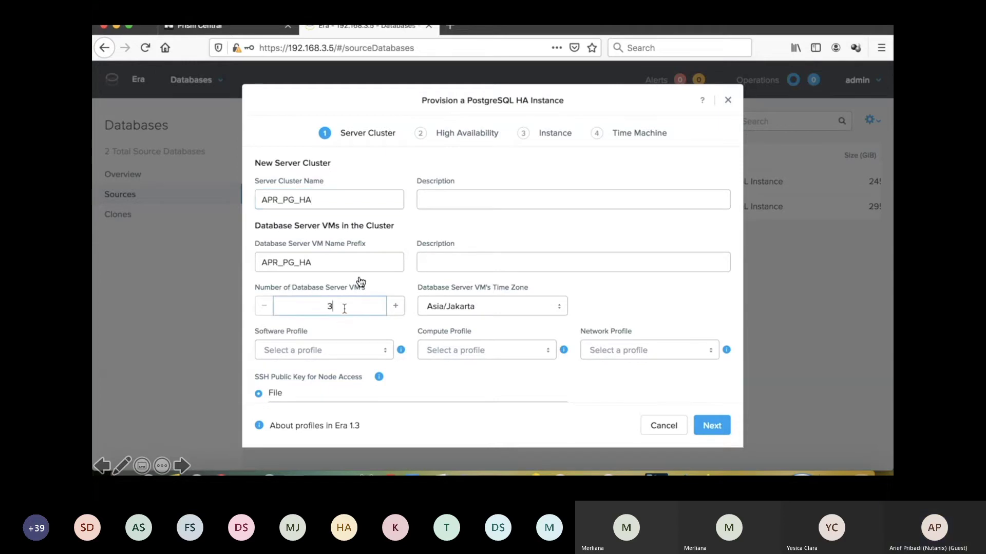
{"action": "left_click", "coordinate": [328, 350]}
{"action": "left_click", "coordinate": [355, 358]}
{"action": "left_click", "coordinate": [464, 350]}
{"action": "left_click", "coordinate": [466, 374]}
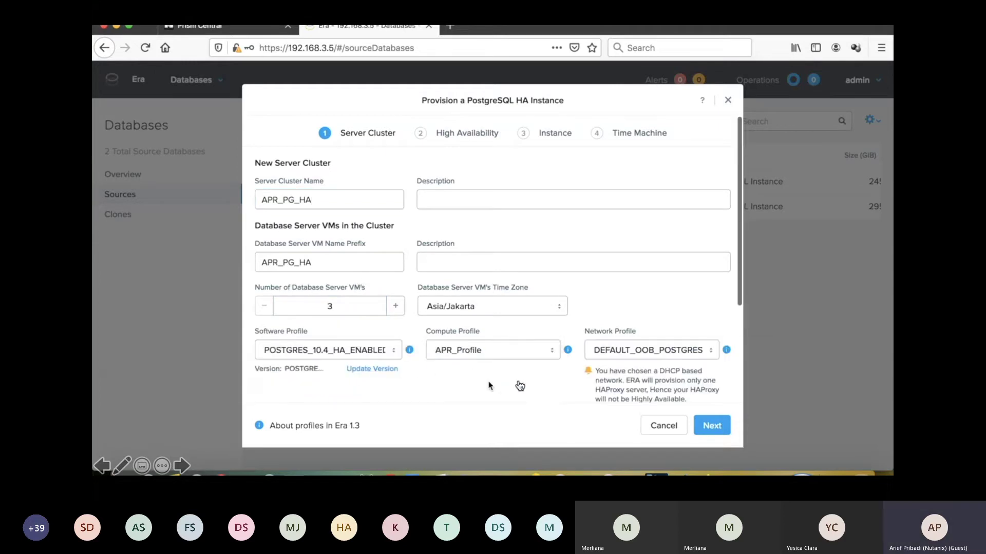
{"action": "scroll", "coordinate": [492, 383], "scroll_direction": "down", "scroll_amount": 3}
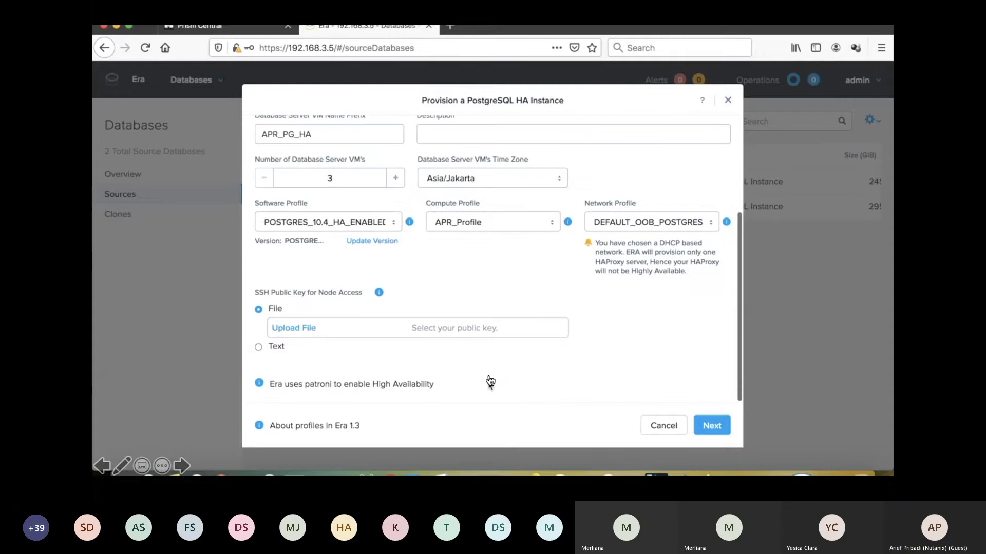
{"action": "left_click", "coordinate": [258, 347]}
{"action": "left_click", "coordinate": [712, 425]}
- Name the Patroni cluster APR_PG_Cluster and the instance and database landon_app, then provision
{"action": "left_click", "coordinate": [288, 164]}
{"action": "type", "text": "APR_PG_Cluster"}
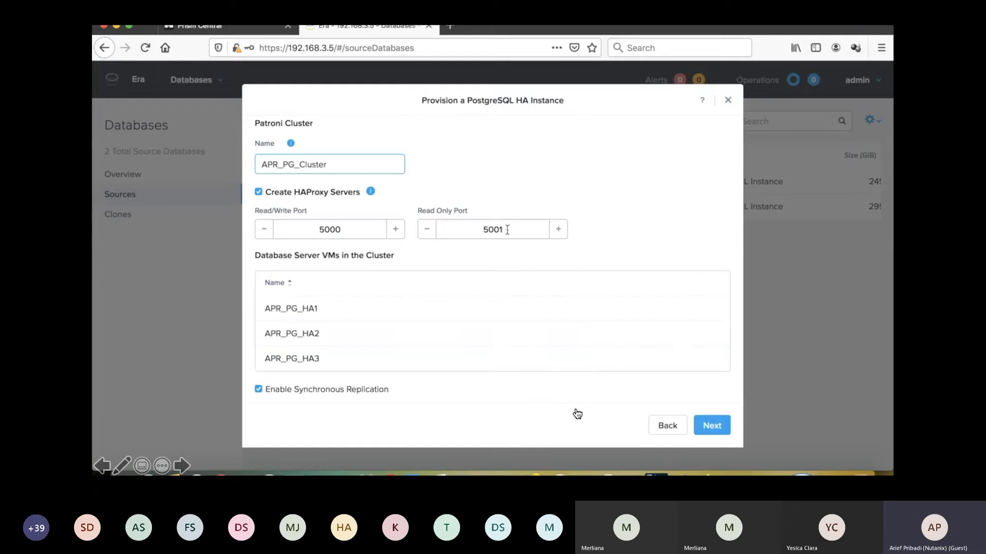
{"action": "left_click", "coordinate": [712, 426]}
{"action": "left_click", "coordinate": [341, 222]}
{"action": "type", "text": "landon_app"}
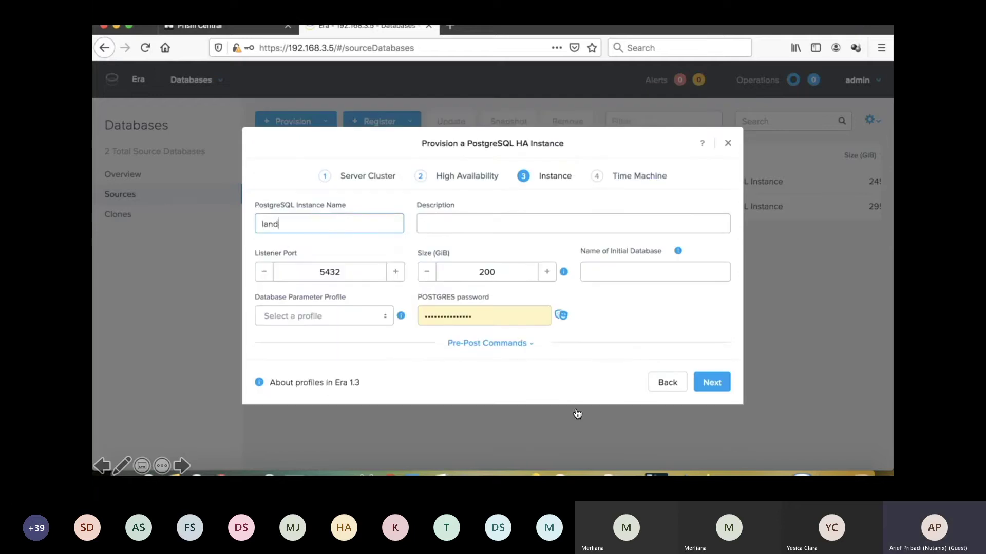
{"action": "left_click", "coordinate": [616, 271]}
{"action": "type", "text": "land"}
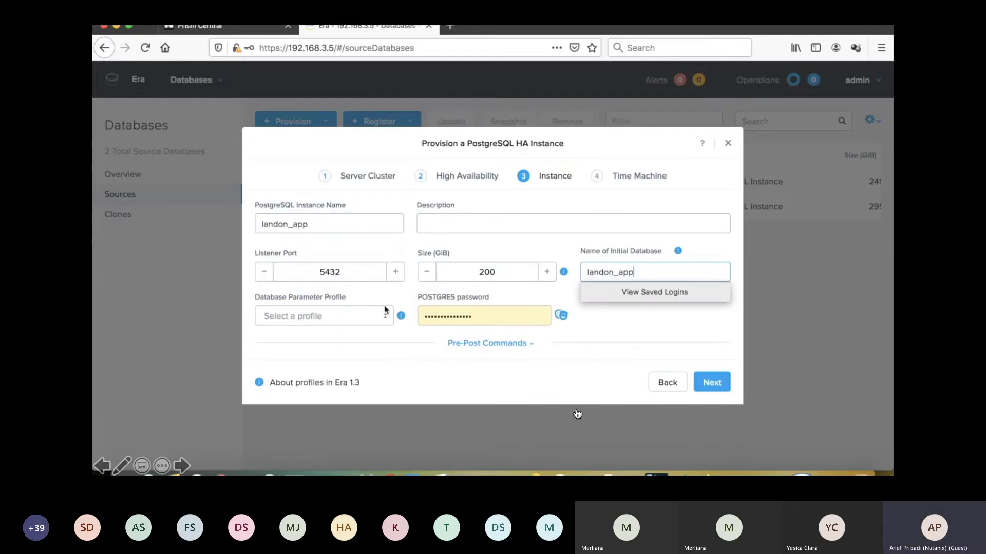
{"action": "type", "text": "on_app"}
{"action": "left_click", "coordinate": [385, 310]}
{"action": "left_click", "coordinate": [712, 383]}
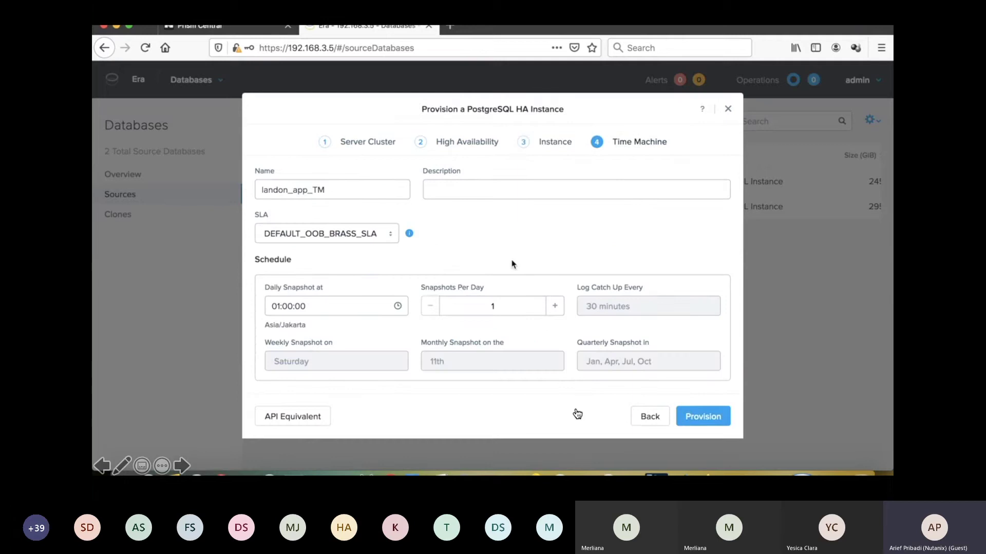
{"action": "left_click", "coordinate": [704, 416]}
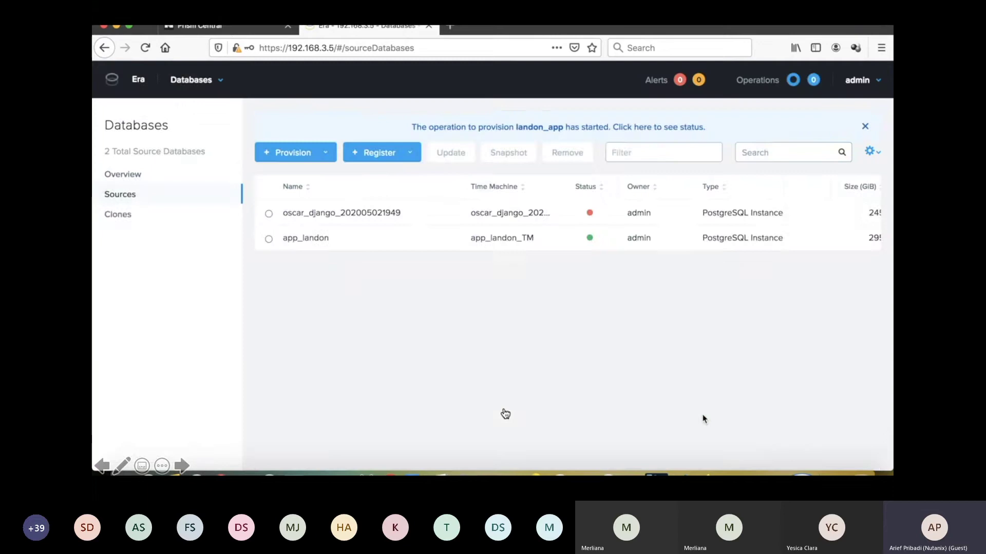
- Open the landon_app provisioning operation and scroll through its progress steps
{"action": "left_click", "coordinate": [688, 127]}
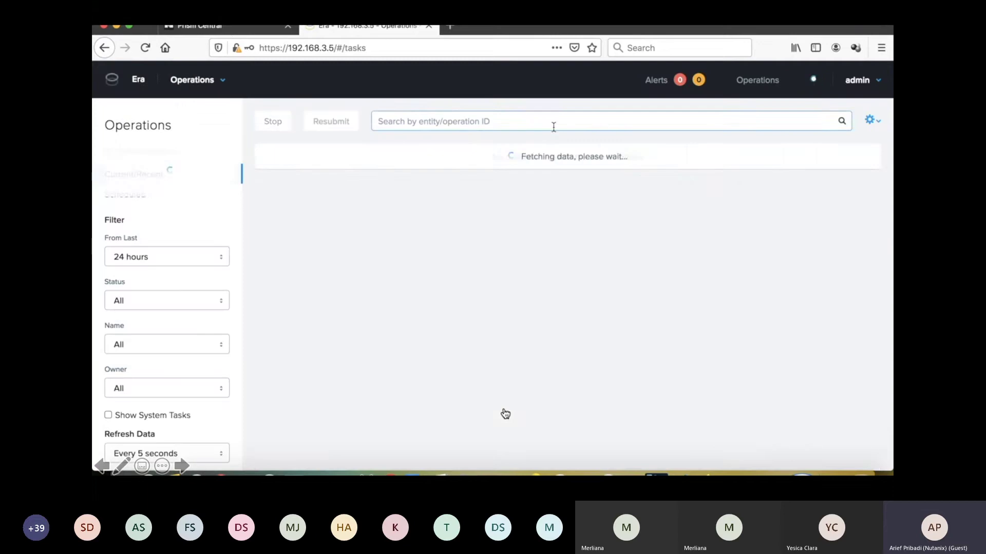
{"action": "scroll", "coordinate": [518, 317], "scroll_direction": "down", "scroll_amount": 4}
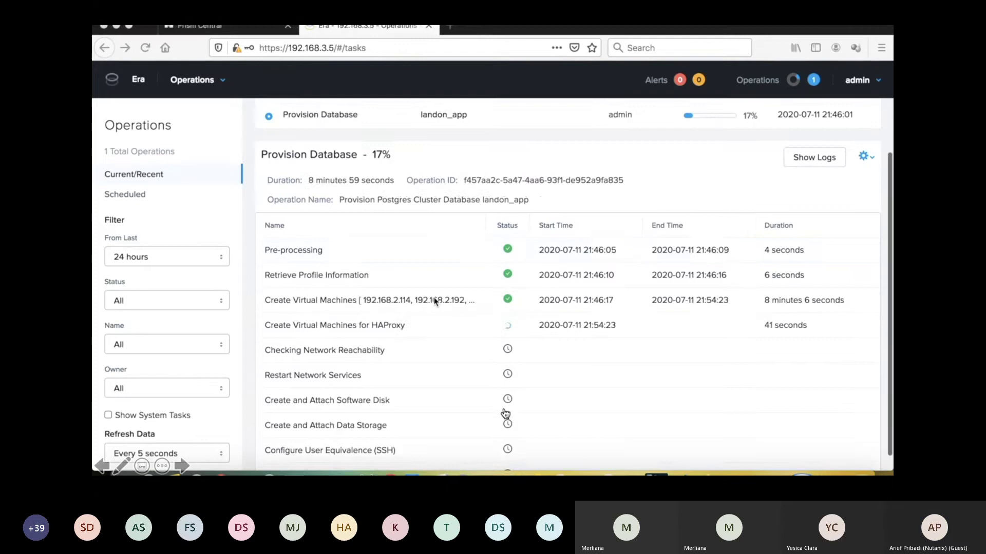
{"action": "scroll", "coordinate": [505, 414], "scroll_direction": "up", "scroll_amount": 3}
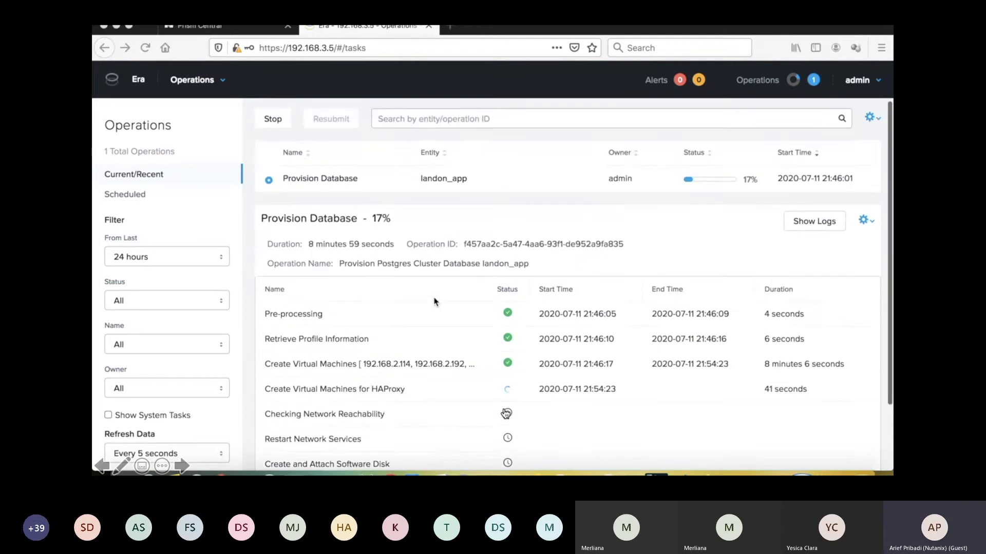
{"action": "scroll", "coordinate": [506, 414], "scroll_direction": "down", "scroll_amount": 1}
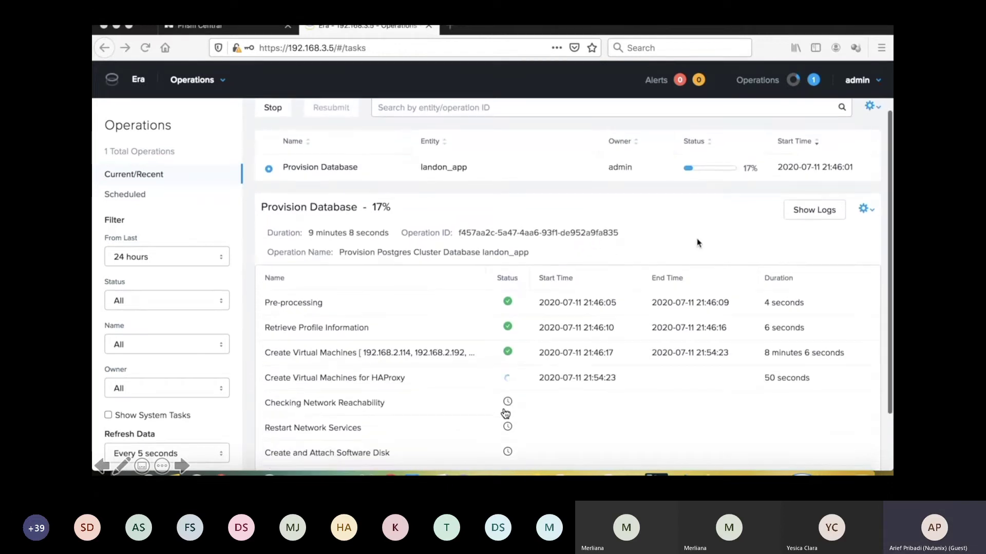
{"action": "scroll", "coordinate": [506, 414], "scroll_direction": "down", "scroll_amount": 3}
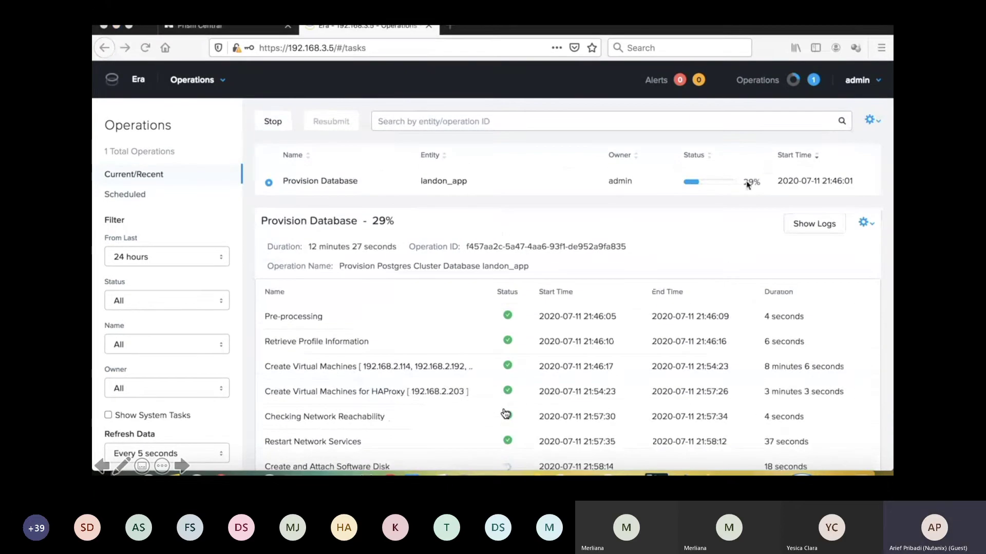
{"action": "scroll", "coordinate": [505, 414], "scroll_direction": "down", "scroll_amount": 5}
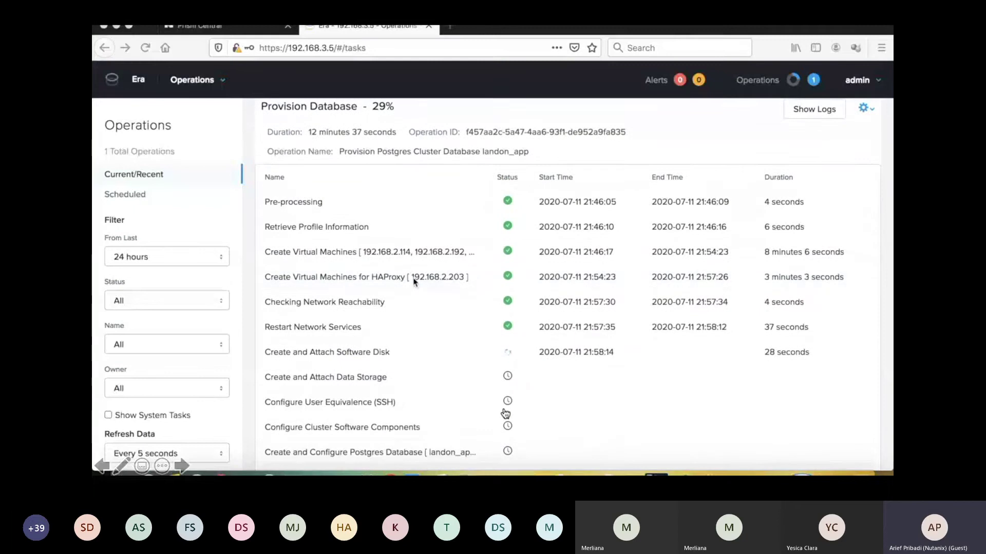
{"action": "left_click_drag", "start_coordinate": [264, 276], "coordinate": [469, 277]}
{"action": "left_click", "coordinate": [465, 311]}
{"action": "scroll", "coordinate": [462, 318], "scroll_direction": "down", "scroll_amount": 1}
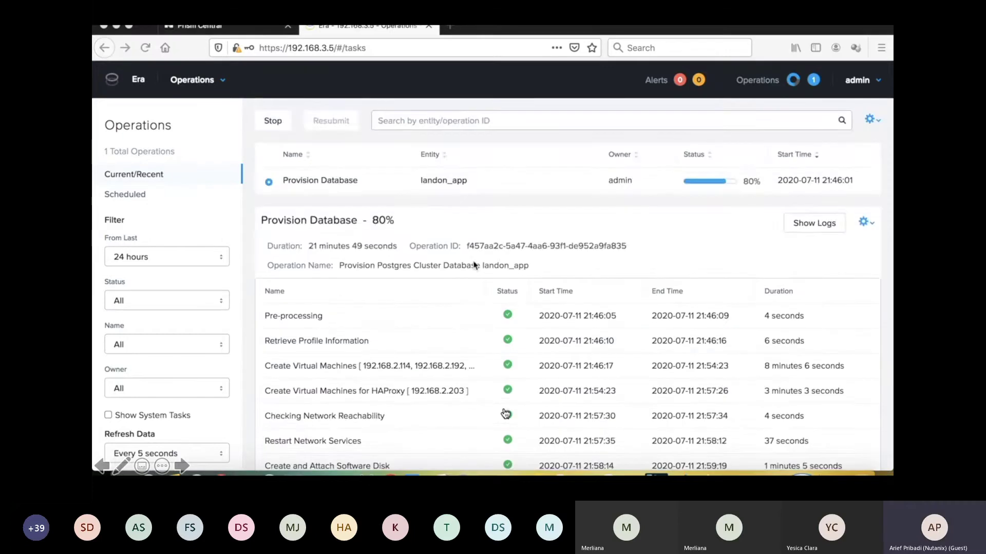
{"action": "scroll", "coordinate": [464, 267], "scroll_direction": "down", "scroll_amount": 4}
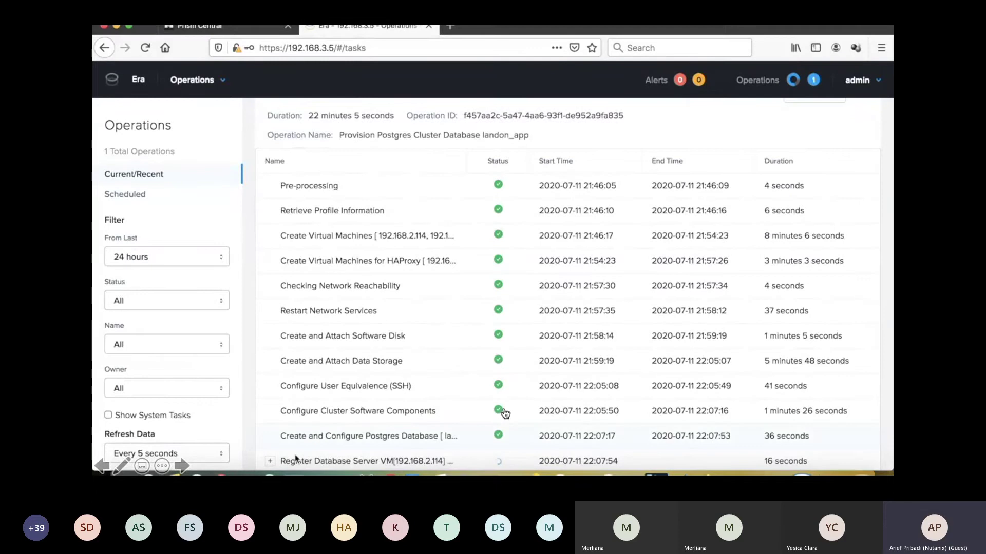
{"action": "scroll", "coordinate": [505, 414], "scroll_direction": "down", "scroll_amount": 3}
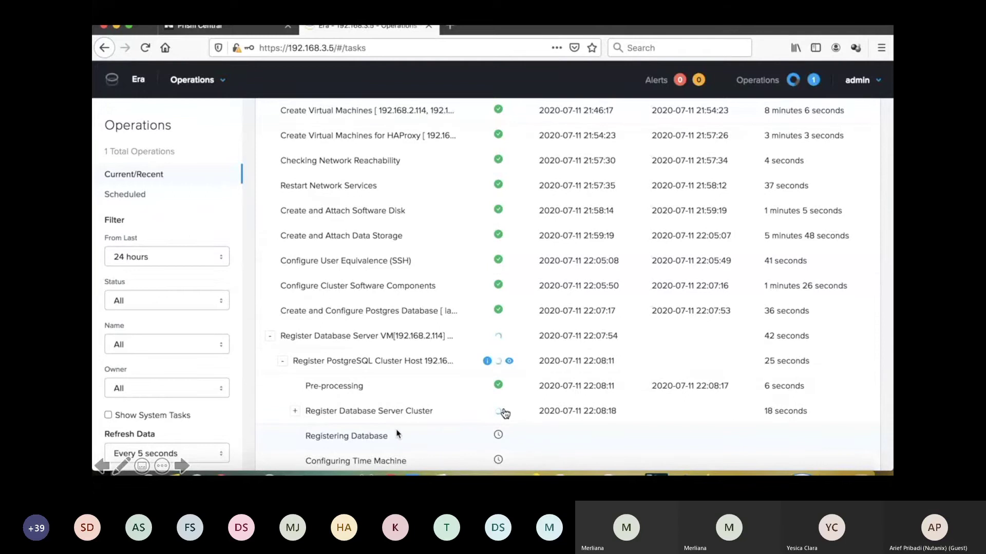
- Expand the Register Database Server Cluster and Register DBServers sub-steps to review them
{"action": "left_click", "coordinate": [295, 411]}
{"action": "scroll", "coordinate": [359, 406], "scroll_direction": "down", "scroll_amount": 3}
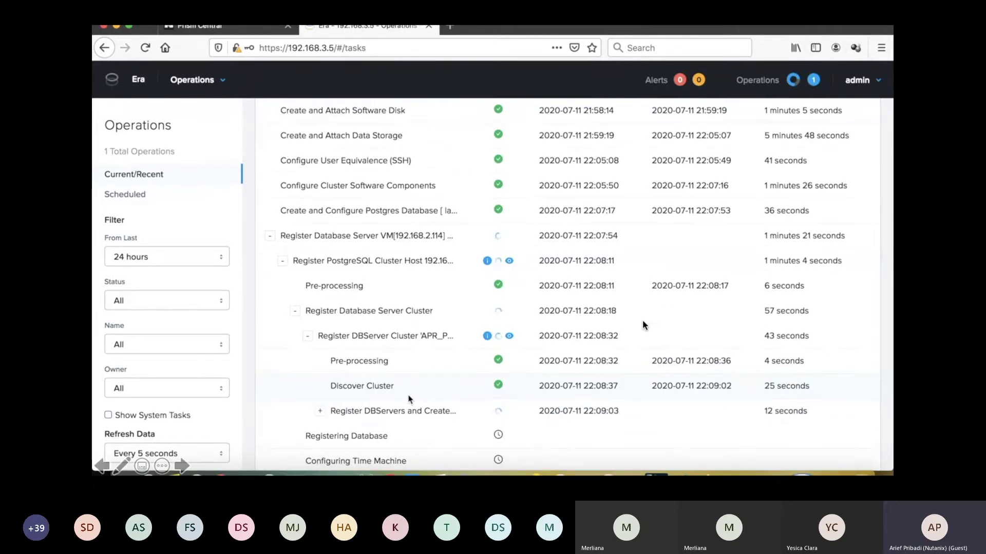
{"action": "left_click", "coordinate": [321, 412]}
{"action": "scroll", "coordinate": [398, 385], "scroll_direction": "down", "scroll_amount": 5}
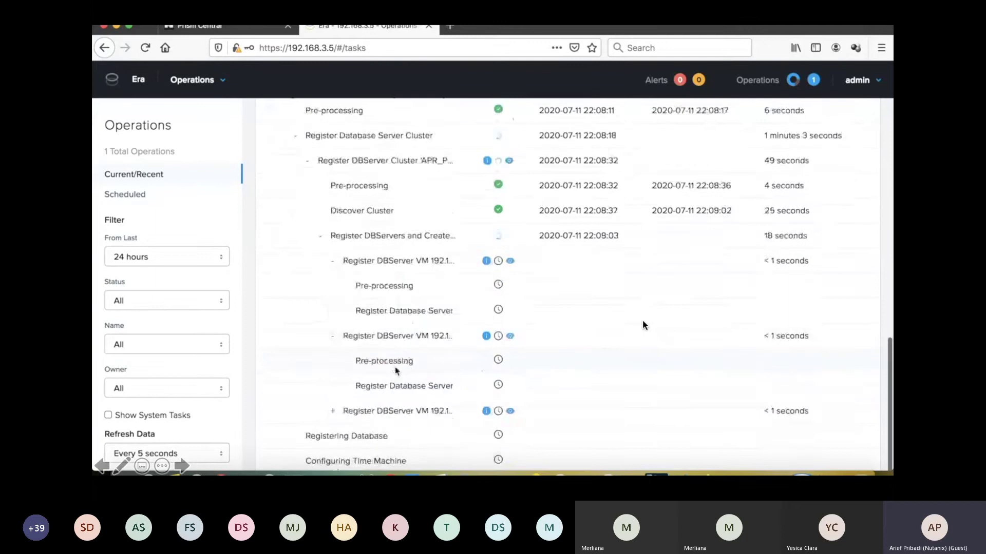
{"action": "scroll", "coordinate": [396, 370], "scroll_direction": "up", "scroll_amount": 3}
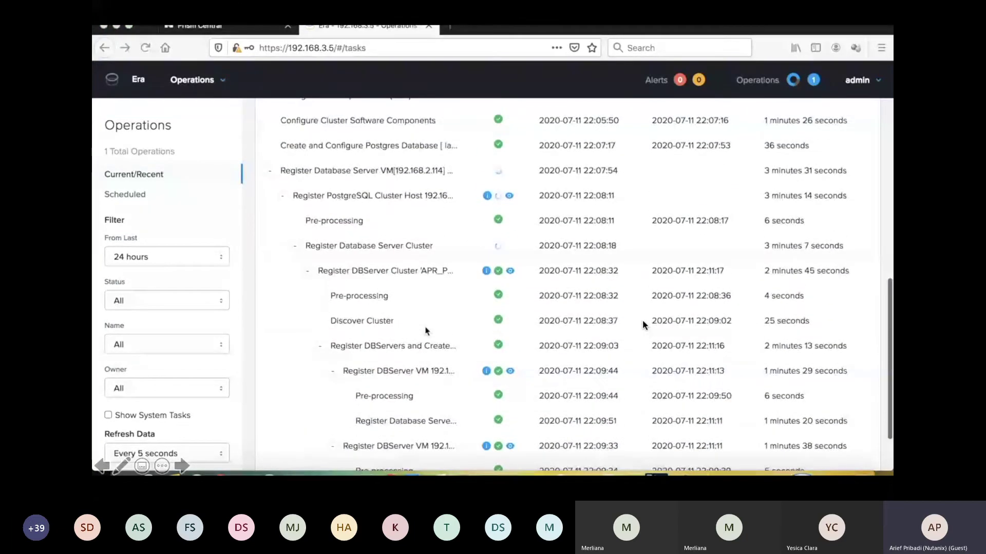
{"action": "scroll", "coordinate": [425, 331], "scroll_direction": "up", "scroll_amount": 4}
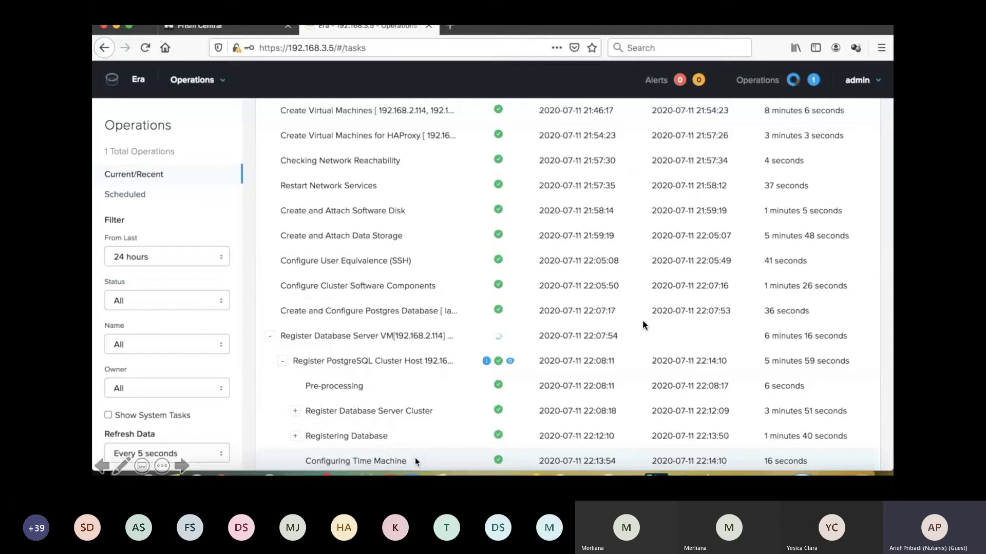
{"action": "scroll", "coordinate": [414, 461], "scroll_direction": "up", "scroll_amount": 2}
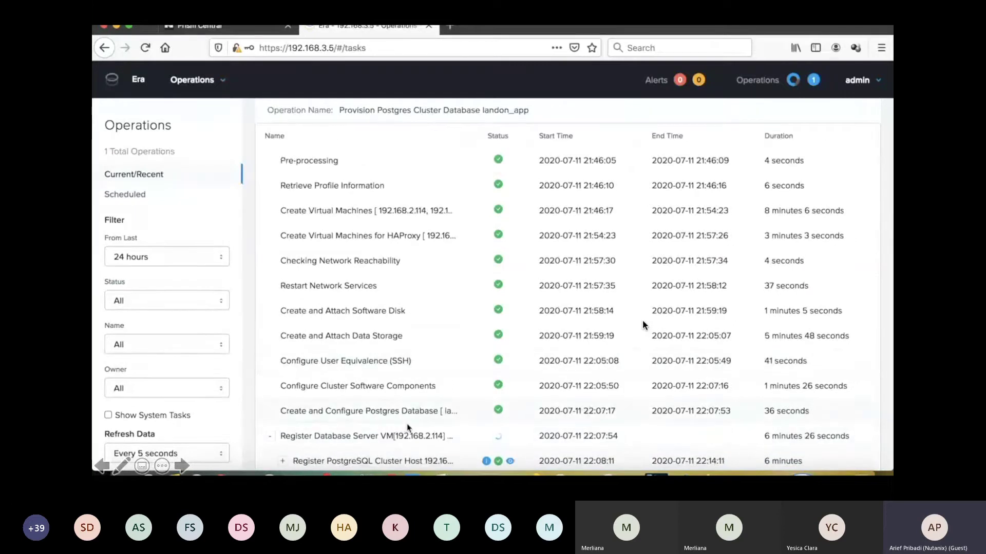
{"action": "scroll", "coordinate": [642, 324], "scroll_direction": "up", "scroll_amount": 3}
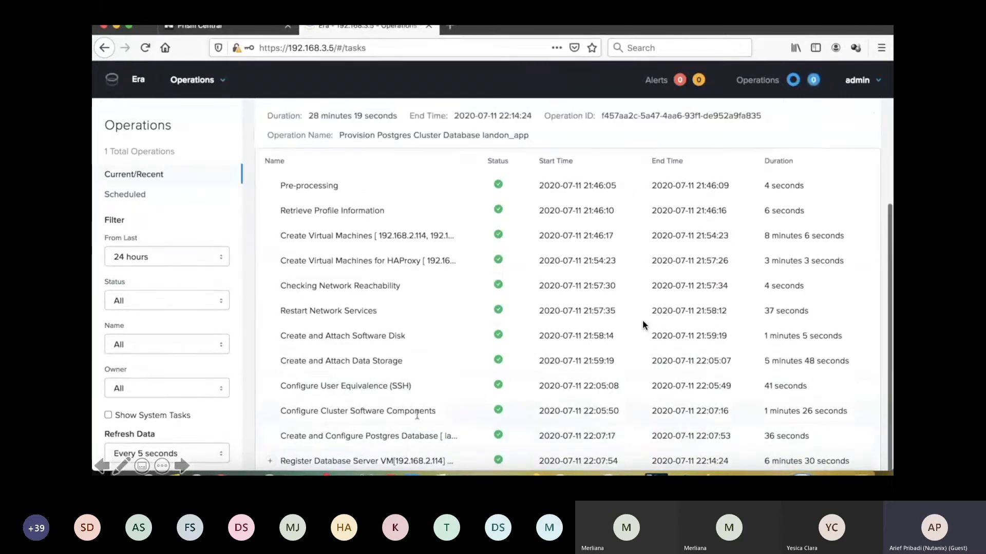
- Highlight the 28 minutes 19 seconds duration, then show the Databases > Sources list
{"action": "left_click_drag", "start_coordinate": [268, 245], "coordinate": [397, 248]}
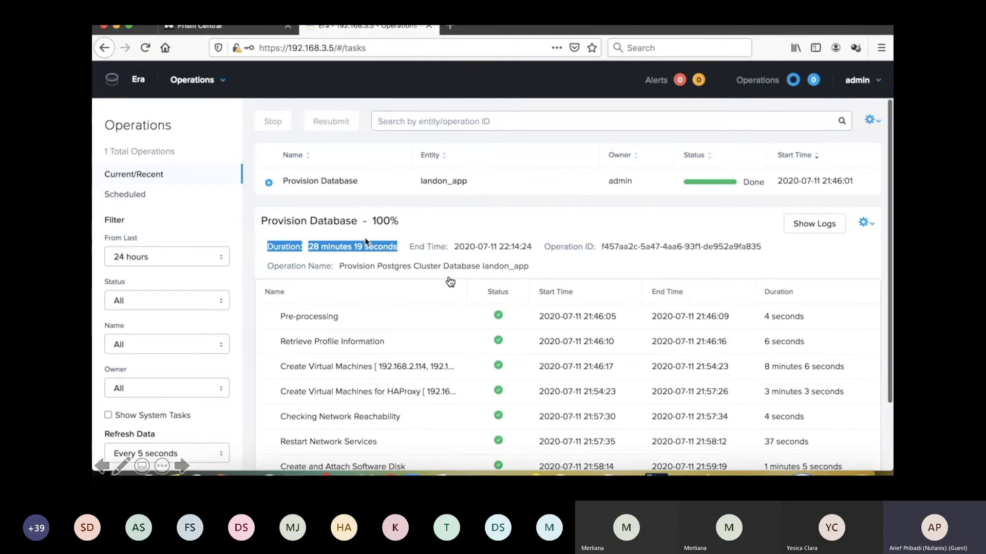
{"action": "left_click", "coordinate": [405, 276]}
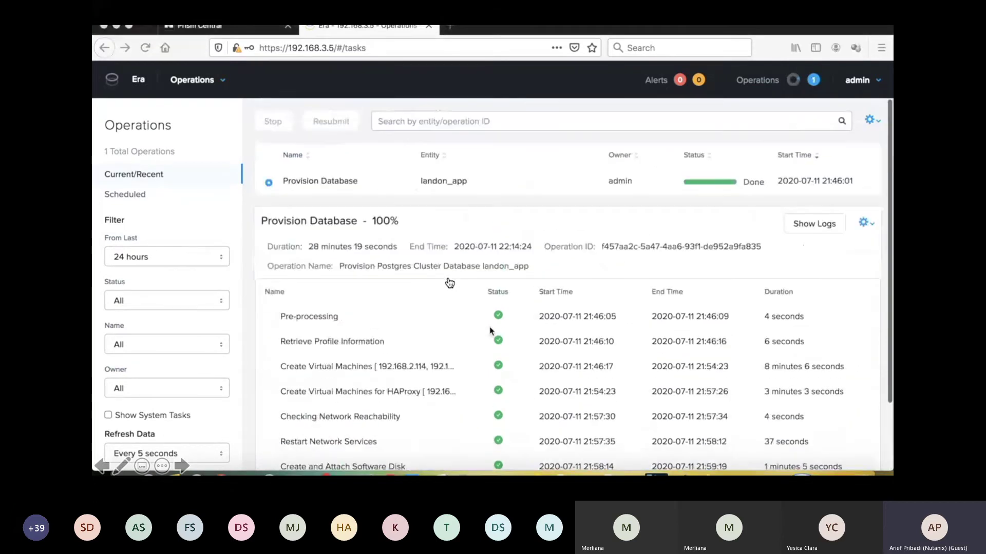
{"action": "left_click", "coordinate": [180, 126]}
{"action": "left_click", "coordinate": [120, 194]}
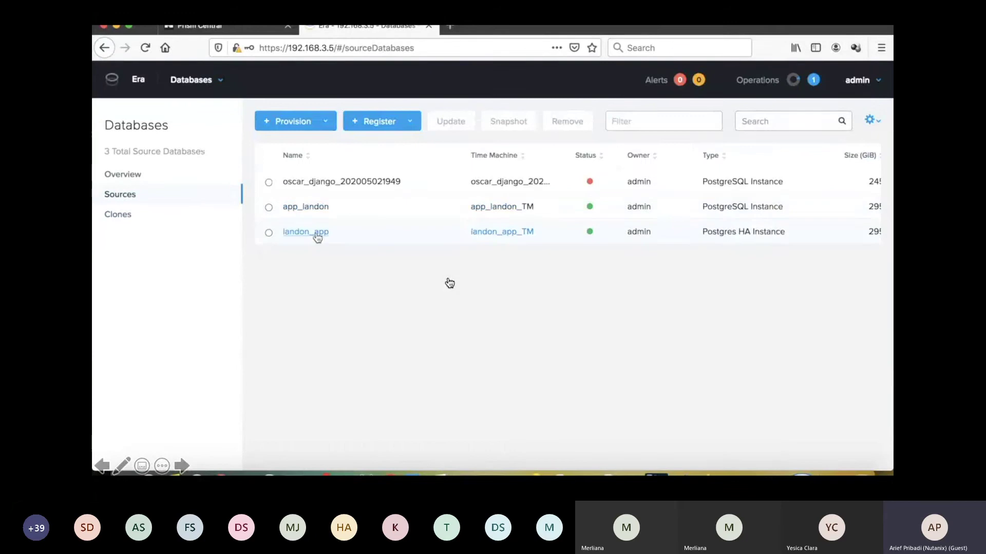
- Open landon_app's details and its HA server cluster, scrolling to the topology diagram
{"action": "left_click", "coordinate": [316, 233]}
{"action": "scroll", "coordinate": [220, 235], "scroll_direction": "down", "scroll_amount": 8}
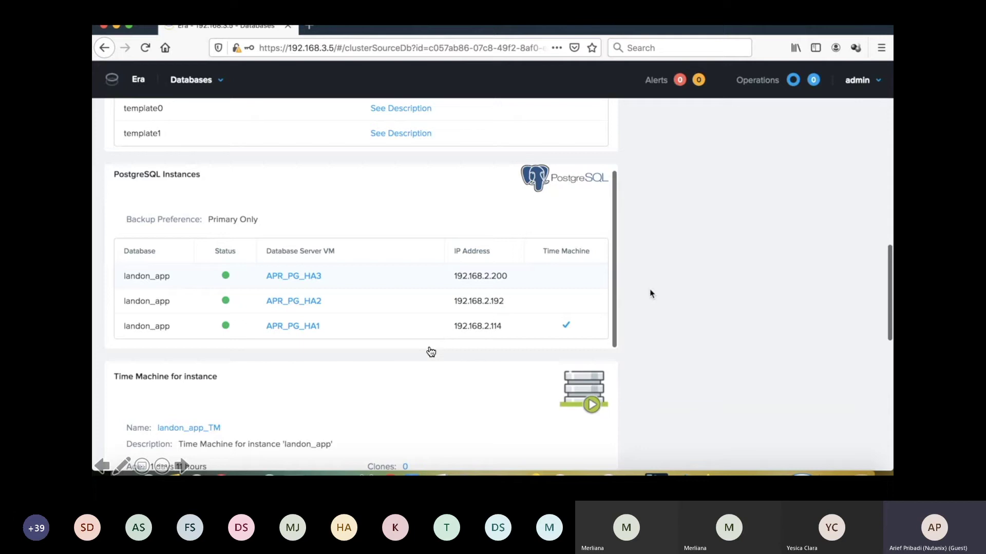
{"action": "scroll", "coordinate": [652, 296], "scroll_direction": "down", "scroll_amount": 7}
{"action": "left_click", "coordinate": [191, 257]}
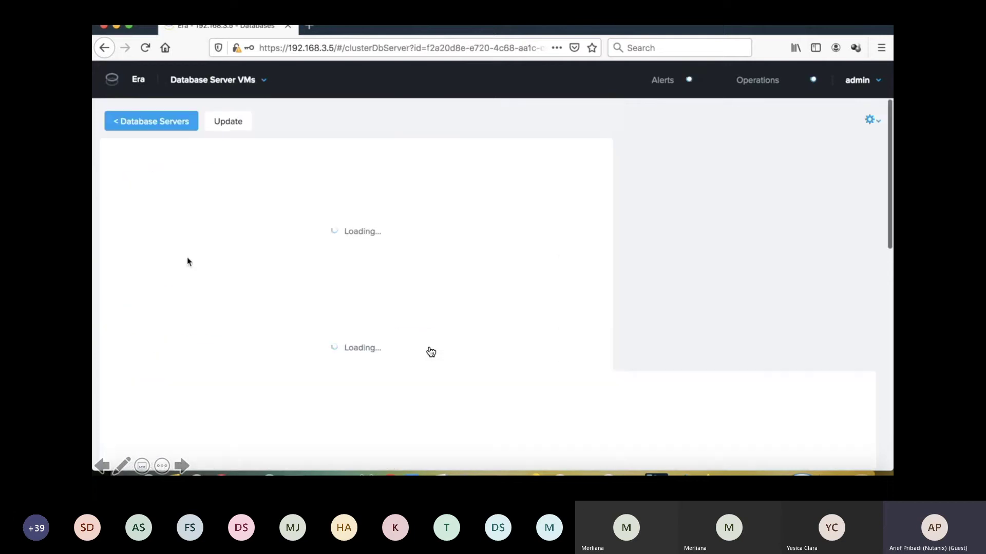
{"action": "scroll", "coordinate": [741, 243], "scroll_direction": "down", "scroll_amount": 6}
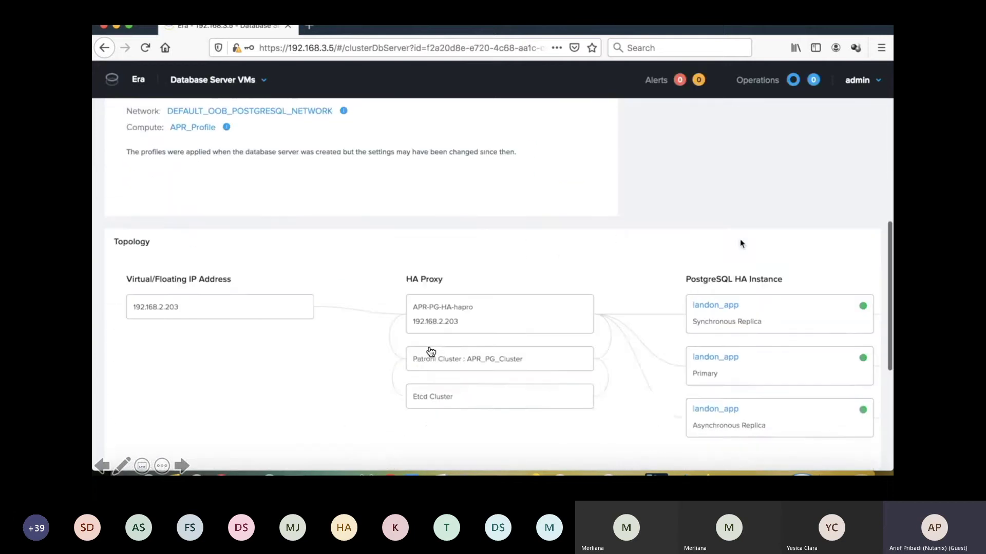
{"action": "scroll", "coordinate": [741, 243], "scroll_direction": "down", "scroll_amount": 2}
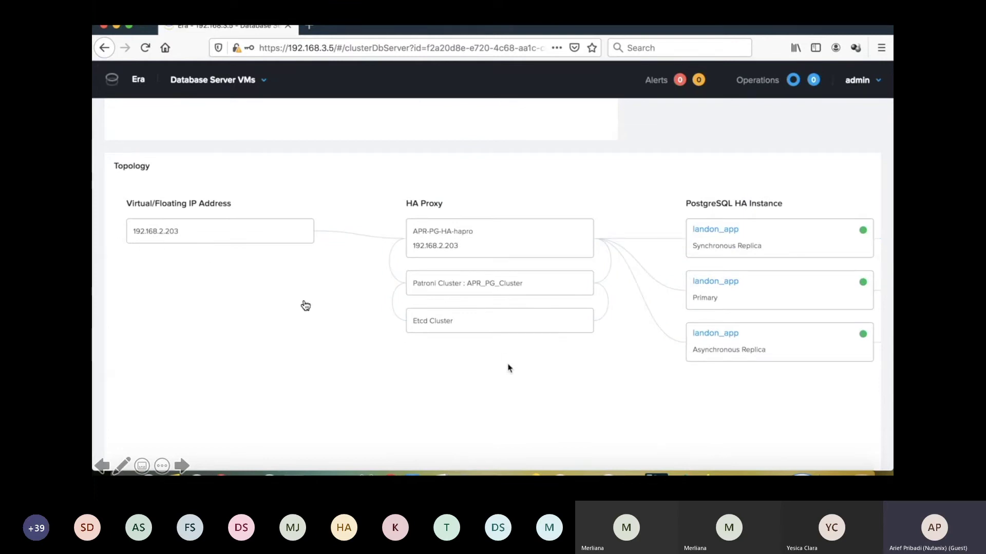
{"action": "scroll", "coordinate": [510, 368], "scroll_direction": "right", "scroll_amount": 5}
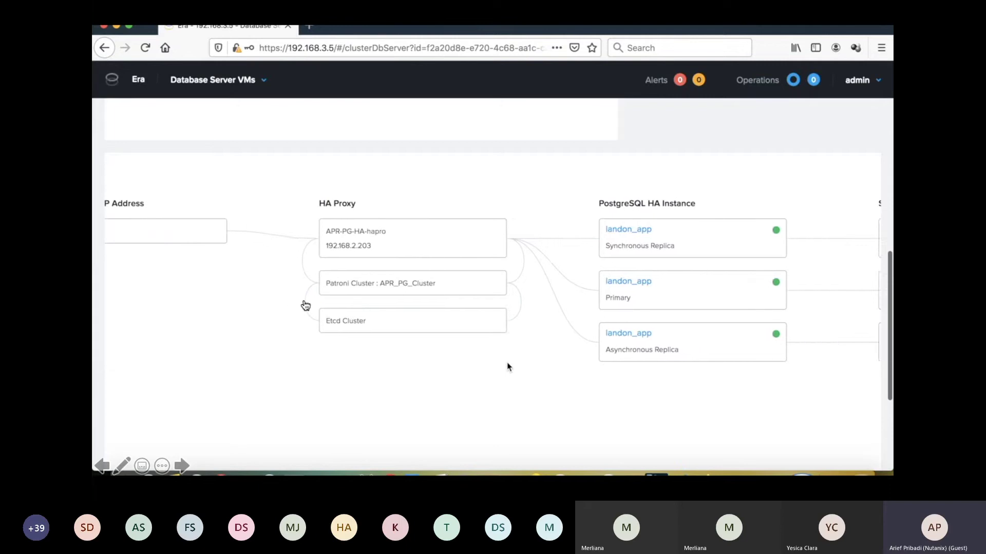
{"action": "scroll", "coordinate": [572, 370], "scroll_direction": "right", "scroll_amount": 3}
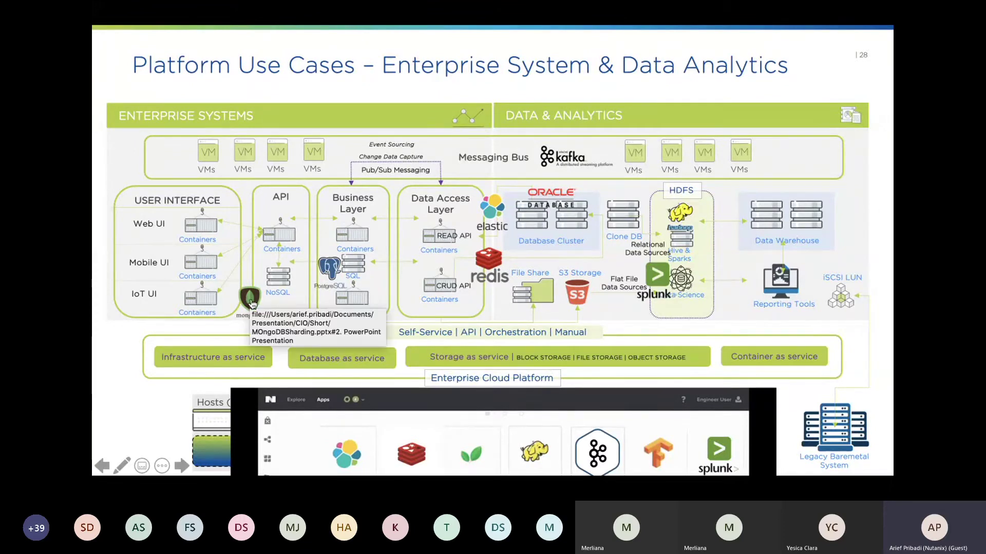
- Follow the slide link and log in to Prism Central as admin
{"action": "left_click", "coordinate": [252, 304]}
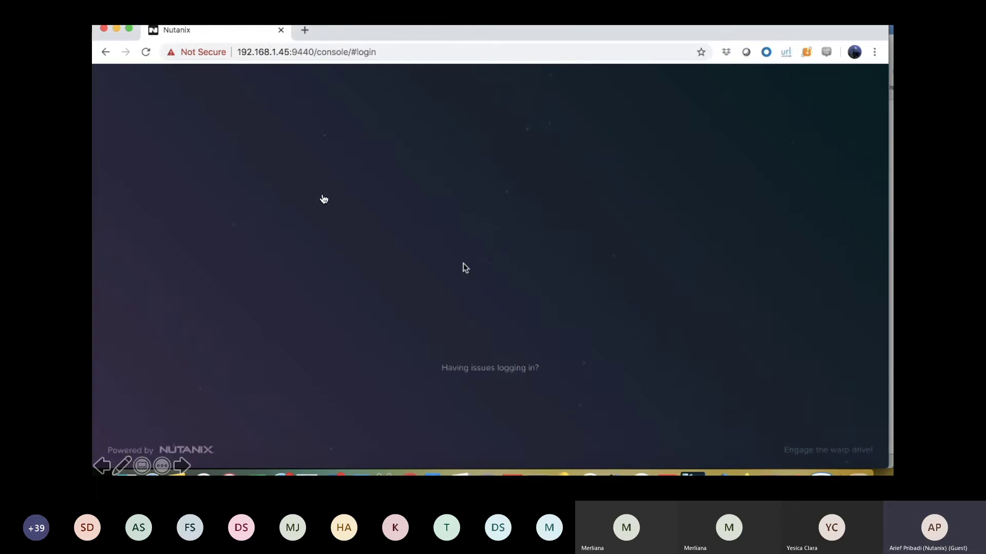
{"action": "type", "text": "admin"}
{"action": "key", "text": "Tab"}
{"action": "type", "text": "nu"}
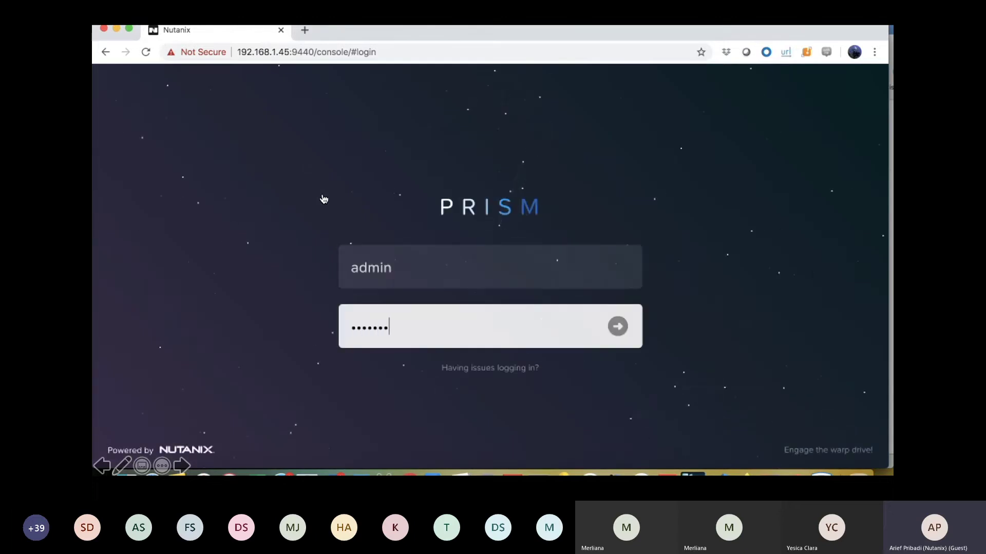
{"action": "key", "text": "Return"}
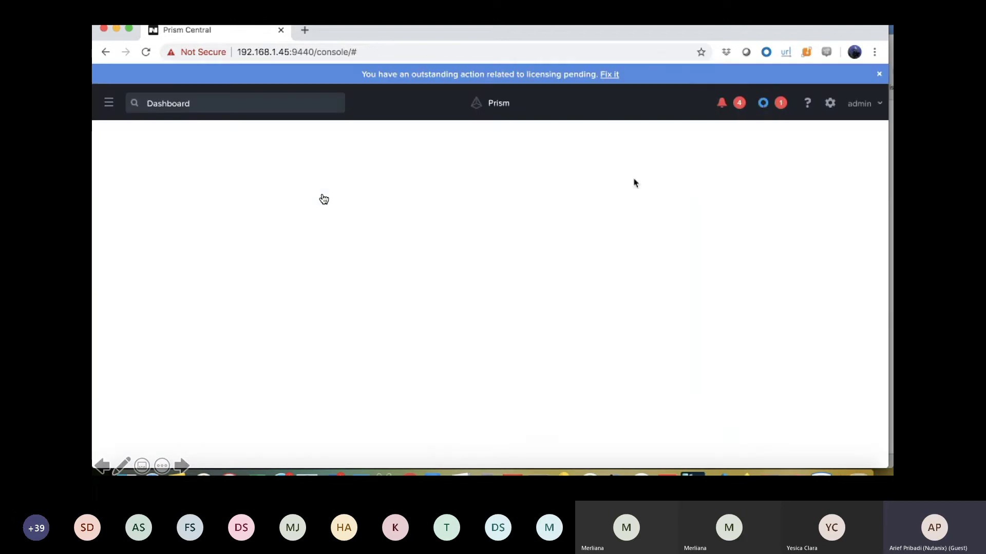
- Open Calm and select the MongoDB Sharding item on marketplace page 2
{"action": "left_click", "coordinate": [108, 83]}
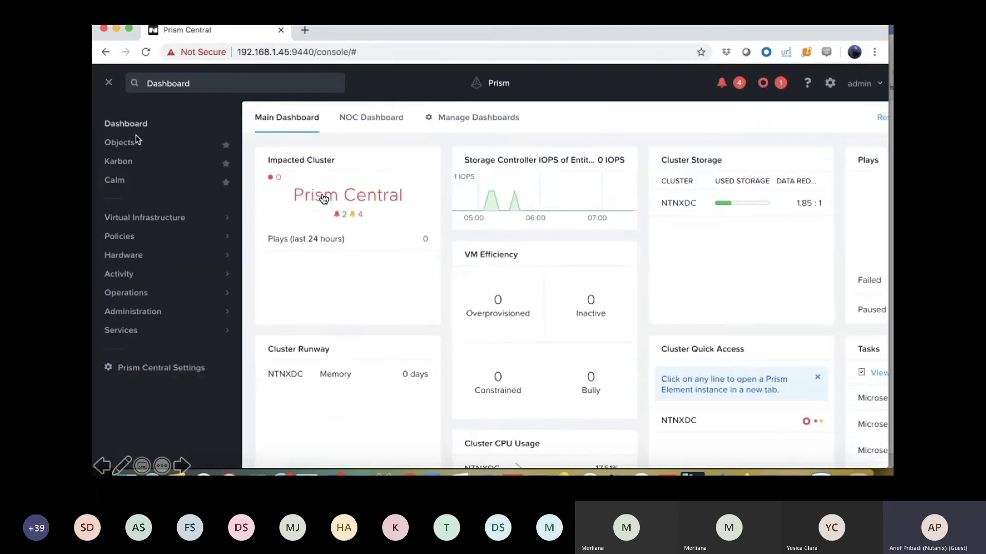
{"action": "left_click", "coordinate": [114, 180]}
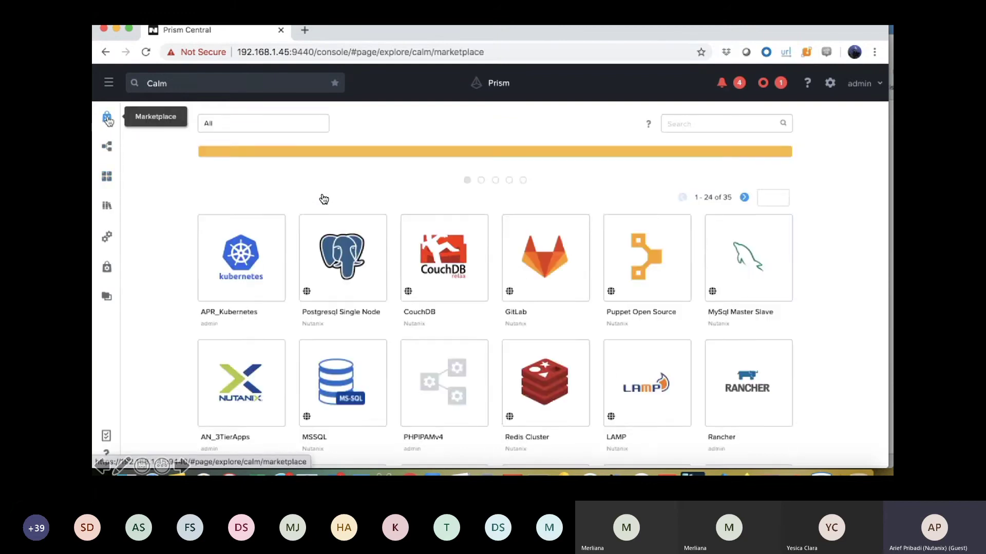
{"action": "scroll", "coordinate": [323, 199], "scroll_direction": "down", "scroll_amount": 5}
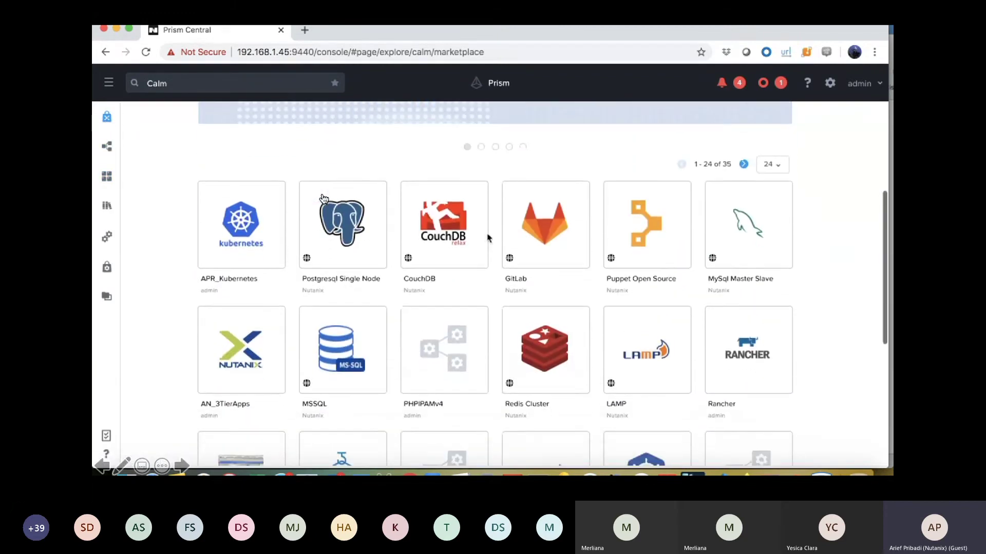
{"action": "scroll", "coordinate": [324, 199], "scroll_direction": "down", "scroll_amount": 3}
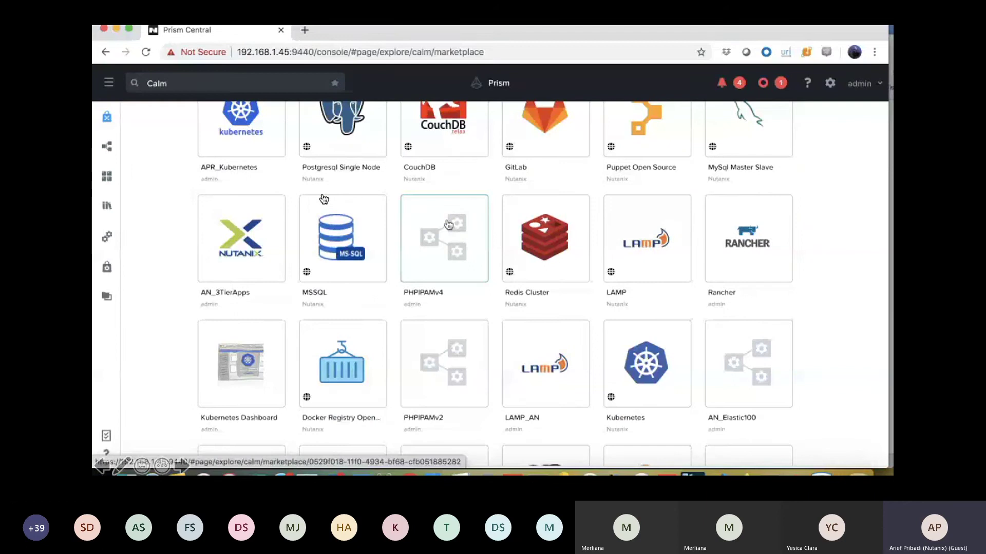
{"action": "scroll", "coordinate": [323, 199], "scroll_direction": "down", "scroll_amount": 3}
{"action": "scroll", "coordinate": [323, 200], "scroll_direction": "up", "scroll_amount": 6}
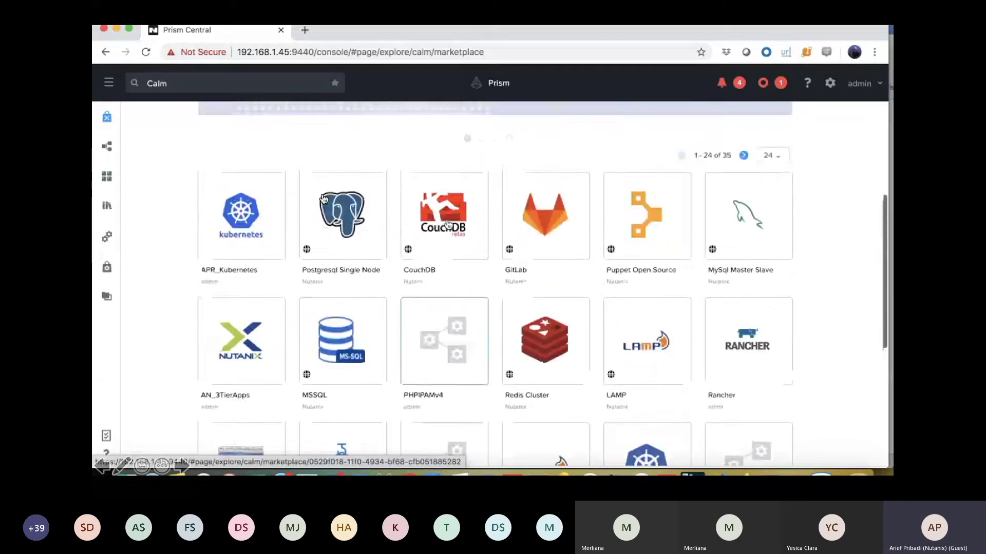
{"action": "left_click", "coordinate": [743, 187]}
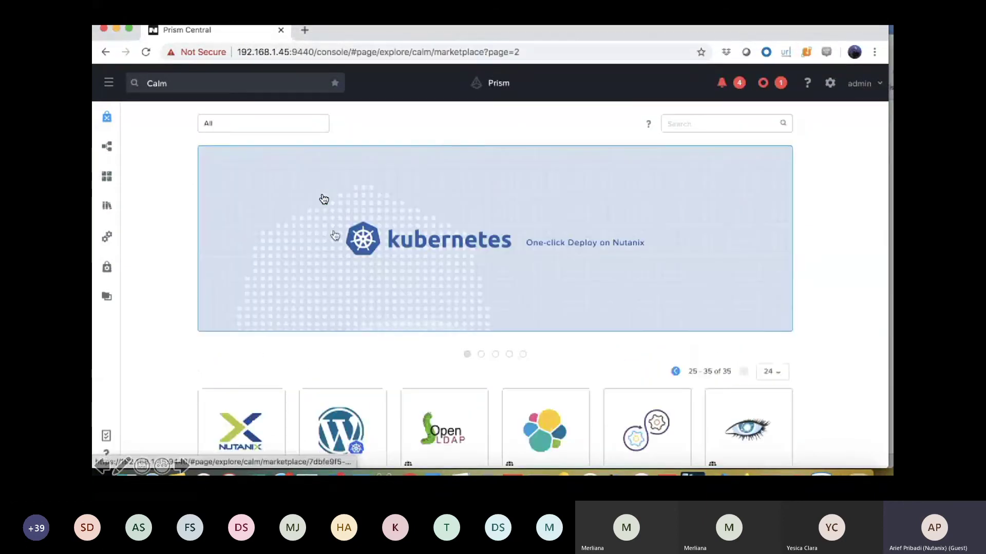
{"action": "scroll", "coordinate": [334, 235], "scroll_direction": "down", "scroll_amount": 1}
{"action": "scroll", "coordinate": [335, 235], "scroll_direction": "down", "scroll_amount": 4}
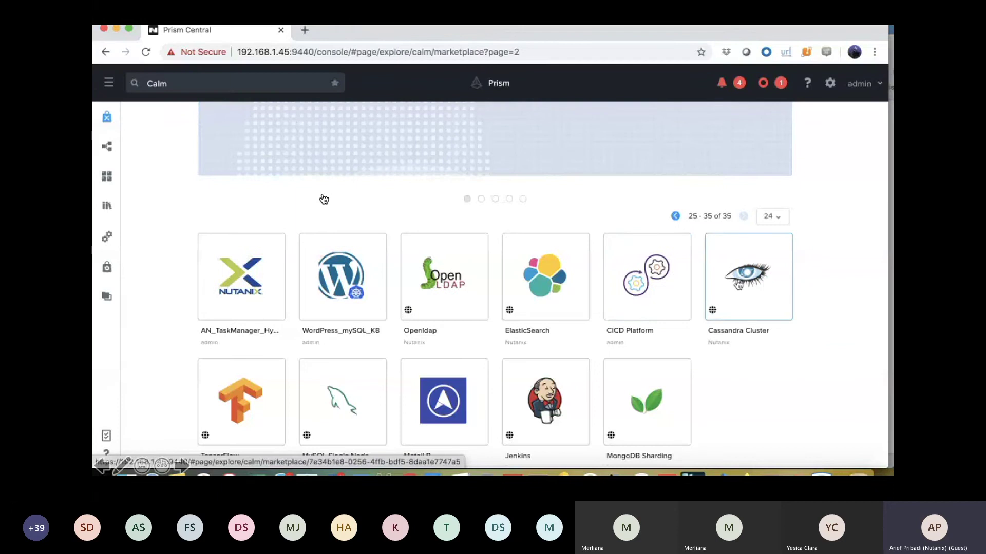
{"action": "scroll", "coordinate": [486, 292], "scroll_direction": "down", "scroll_amount": 2}
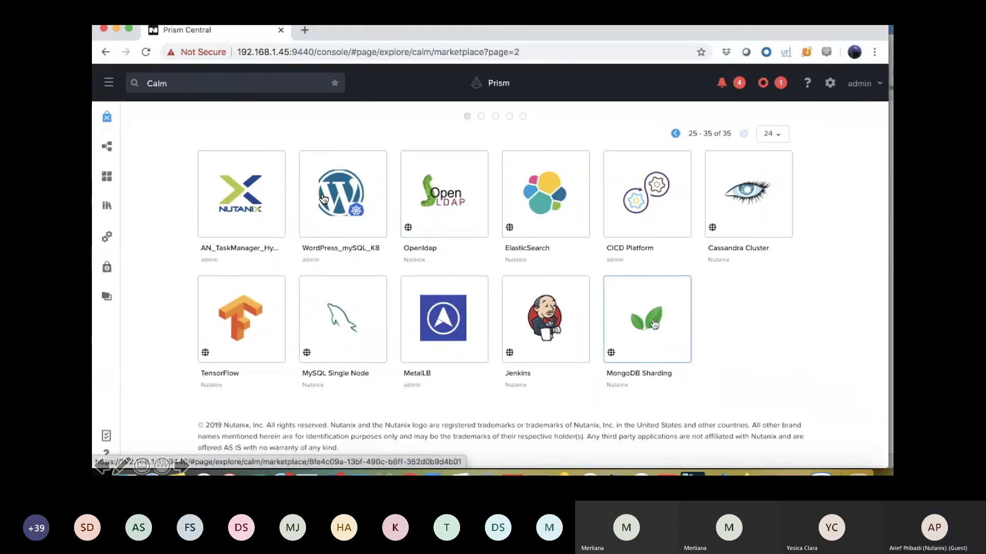
{"action": "left_click", "coordinate": [641, 309]}
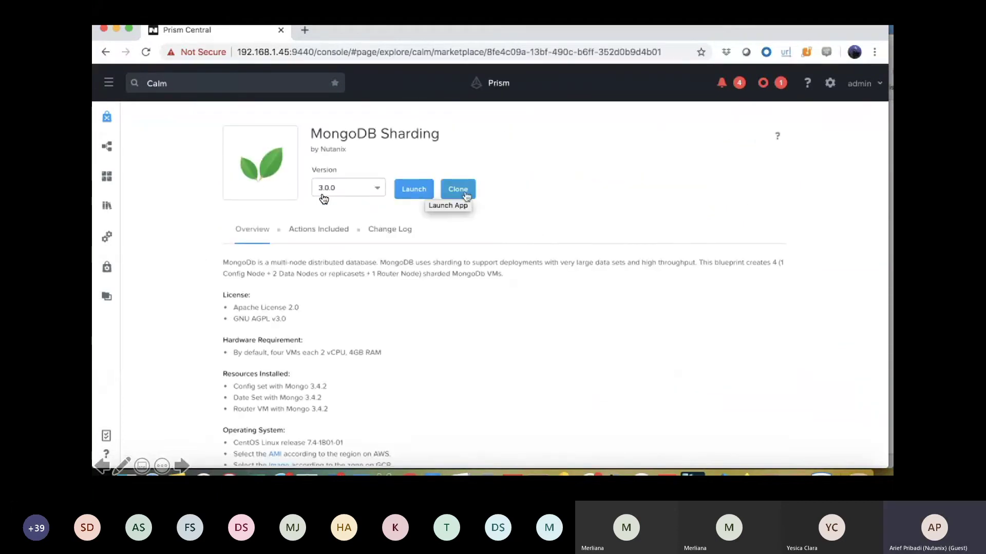
- Launch MongoDB Sharding in the default project as application APR-MongoDB and create it
{"action": "left_click", "coordinate": [427, 194]}
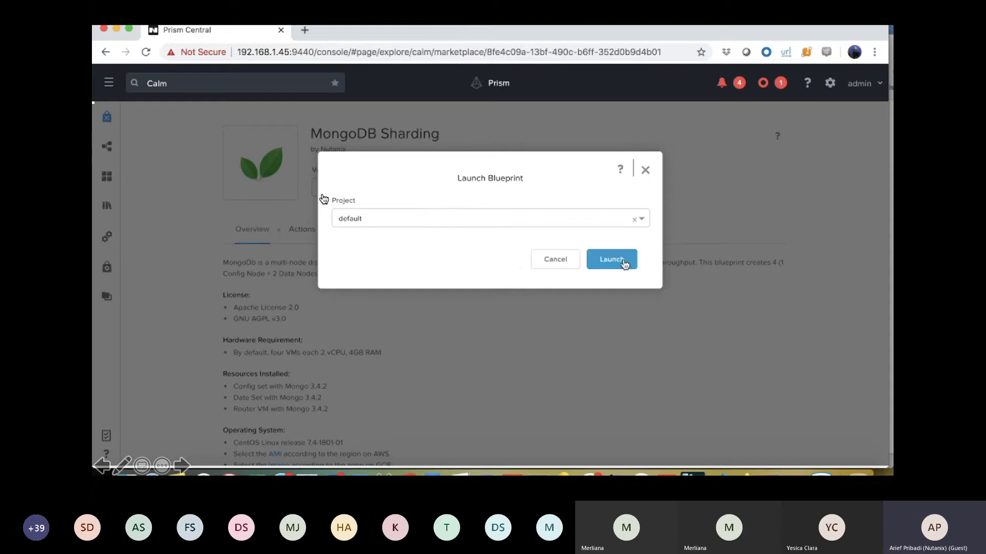
{"action": "left_click", "coordinate": [624, 264]}
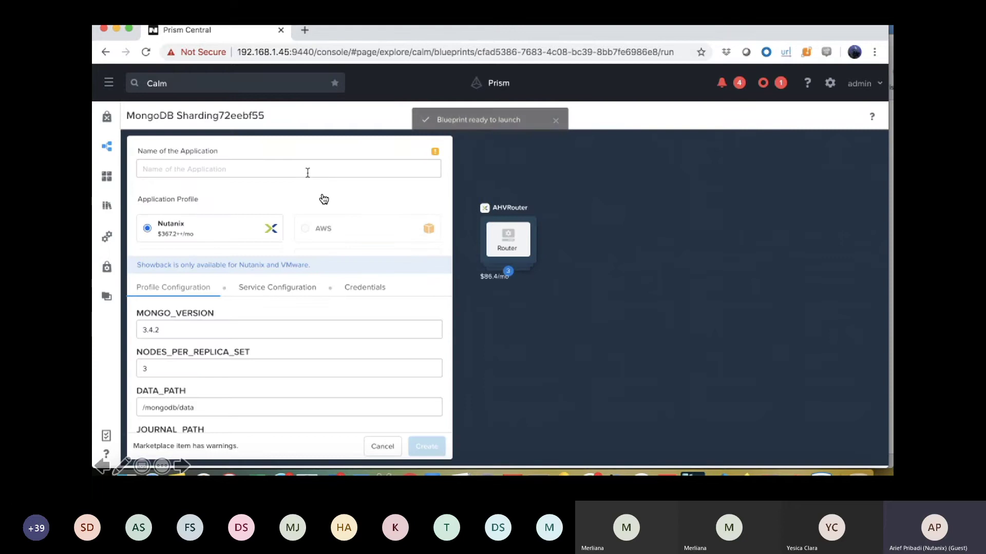
{"action": "left_click", "coordinate": [306, 169]}
{"action": "type", "text": "APR_M"}
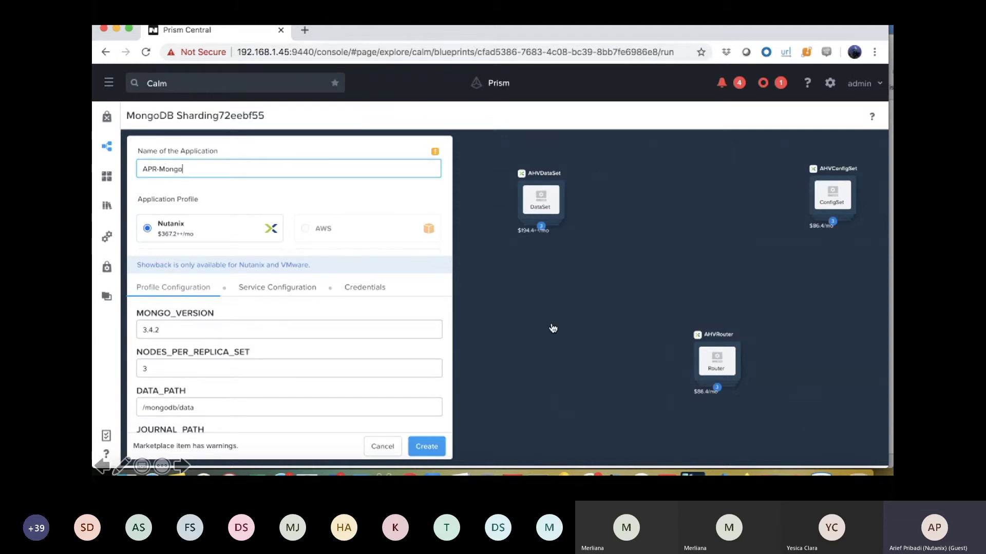
{"action": "scroll", "coordinate": [289, 369], "scroll_direction": "down", "scroll_amount": 3}
{"action": "left_click", "coordinate": [424, 448]}
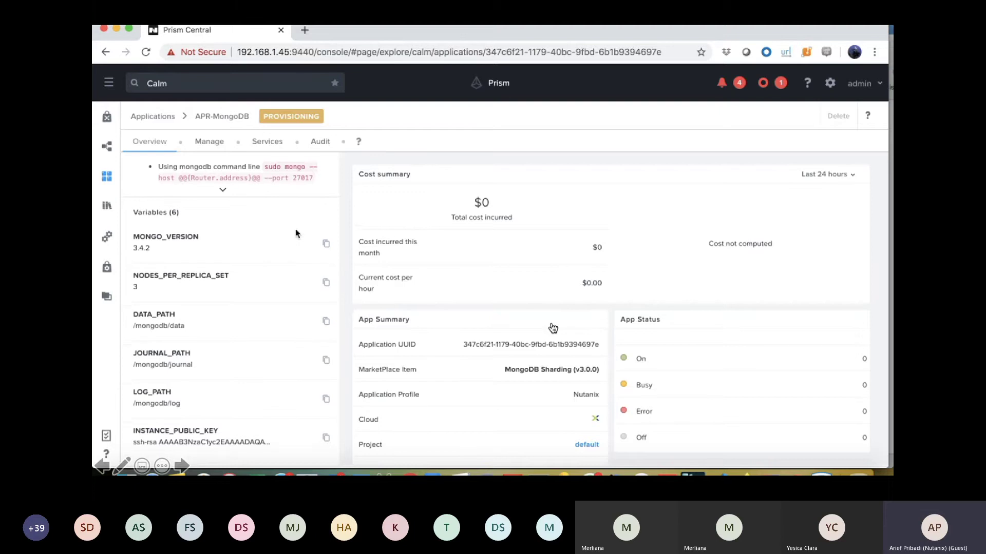
- In the audit history, review the Create run's ConfigSet Install task output
{"action": "left_click", "coordinate": [321, 147]}
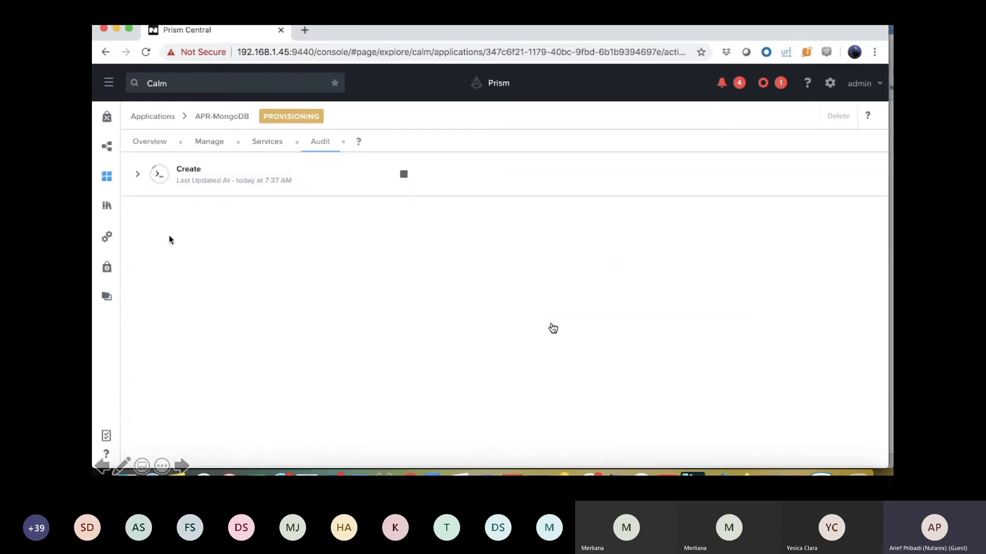
{"action": "left_click", "coordinate": [137, 174]}
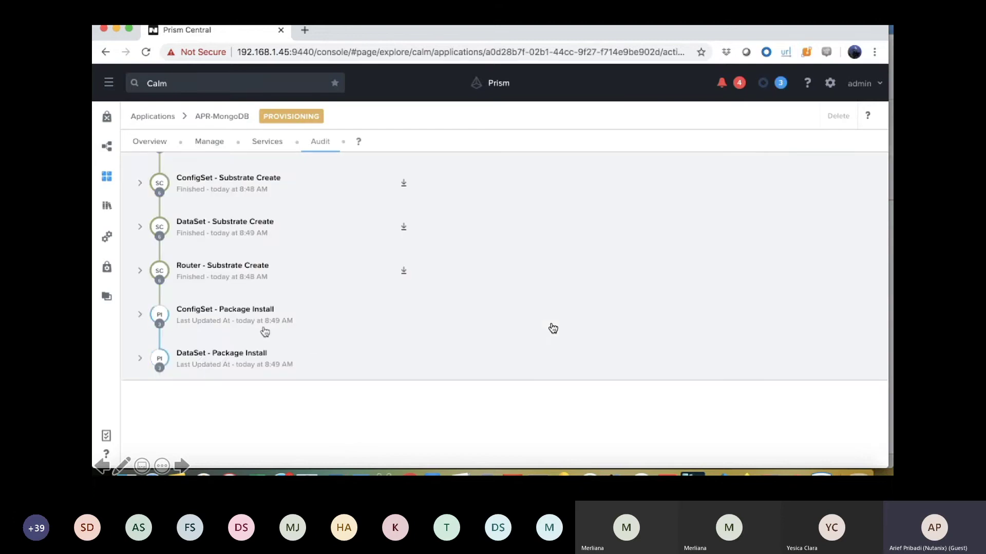
{"action": "left_click", "coordinate": [265, 332]}
{"action": "scroll", "coordinate": [349, 338], "scroll_direction": "down", "scroll_amount": 3}
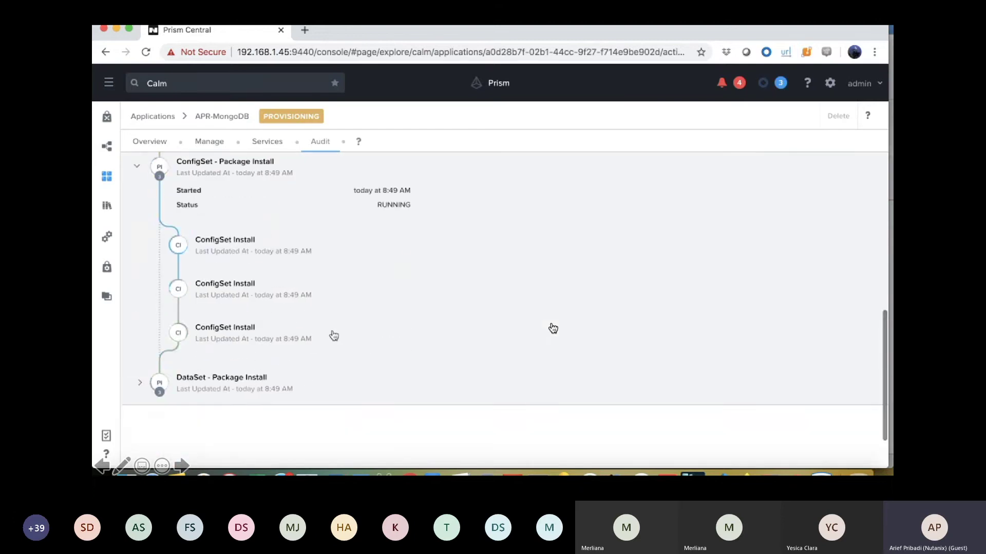
{"action": "left_click", "coordinate": [236, 251]}
{"action": "scroll", "coordinate": [456, 279], "scroll_direction": "down", "scroll_amount": 3}
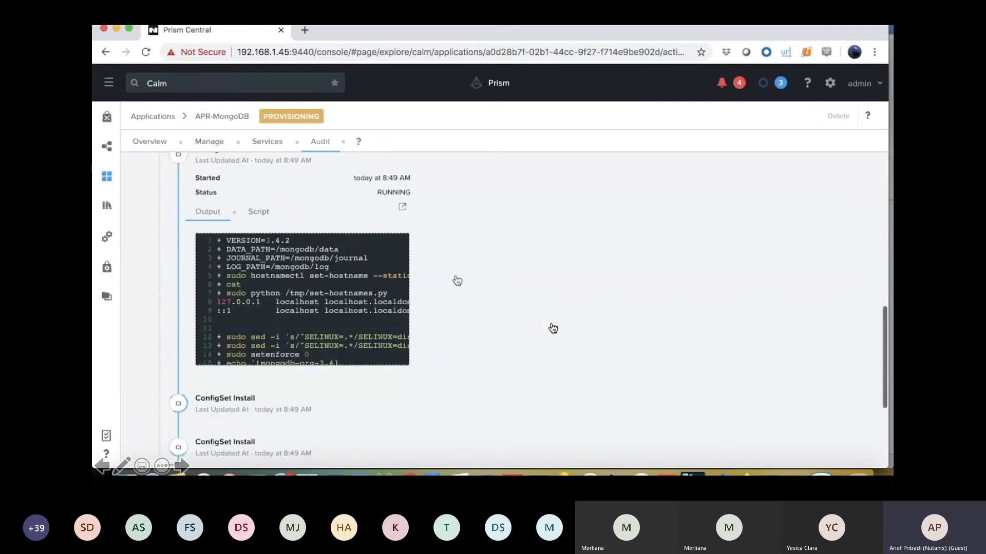
{"action": "scroll", "coordinate": [374, 273], "scroll_direction": "down", "scroll_amount": 5}
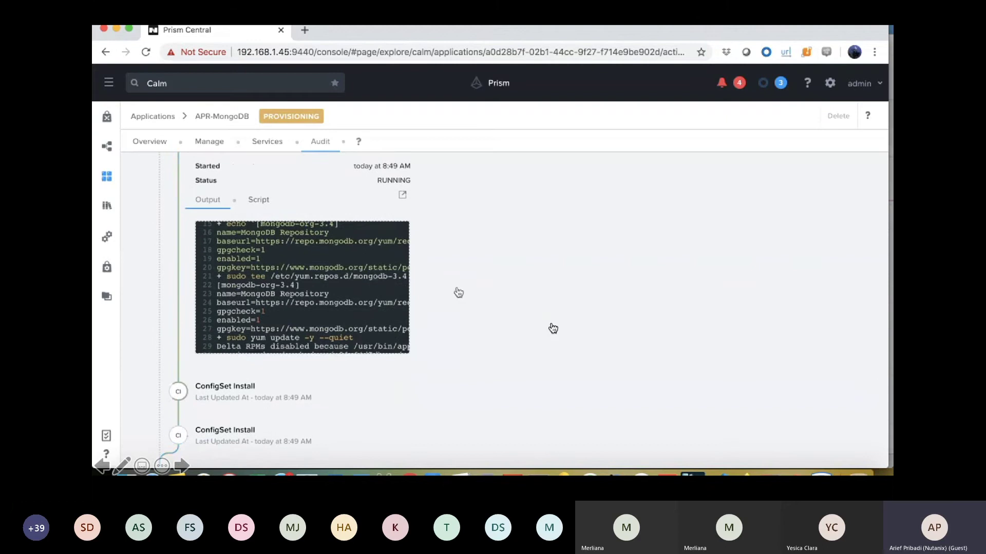
{"action": "scroll", "coordinate": [457, 291], "scroll_direction": "up", "scroll_amount": 2}
{"action": "left_click", "coordinate": [235, 249]}
- Expand the DataSet package install steps and view the first Install task output
{"action": "scroll", "coordinate": [231, 334], "scroll_direction": "down", "scroll_amount": 2}
{"action": "left_click", "coordinate": [231, 333]}
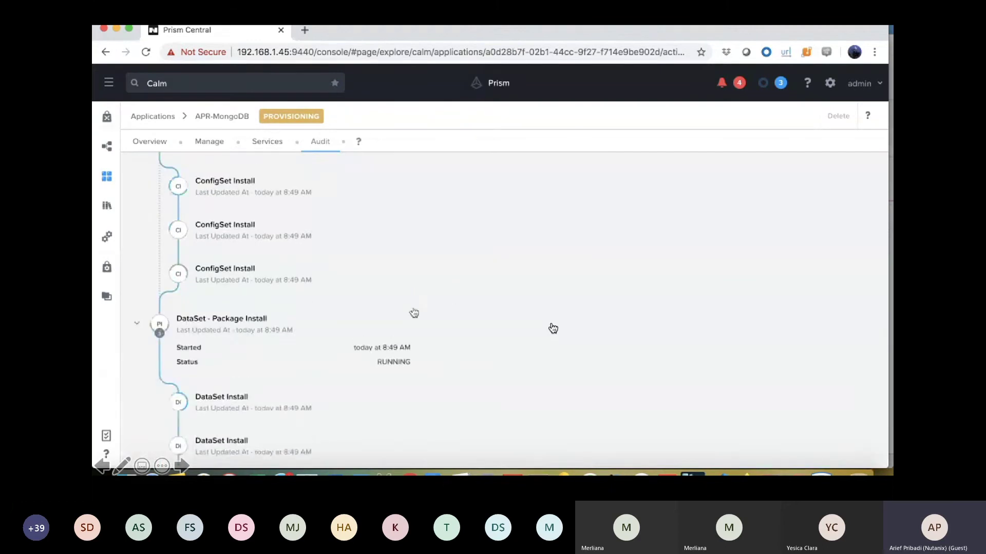
{"action": "scroll", "coordinate": [244, 358], "scroll_direction": "down", "scroll_amount": 1}
{"action": "left_click", "coordinate": [244, 357]}
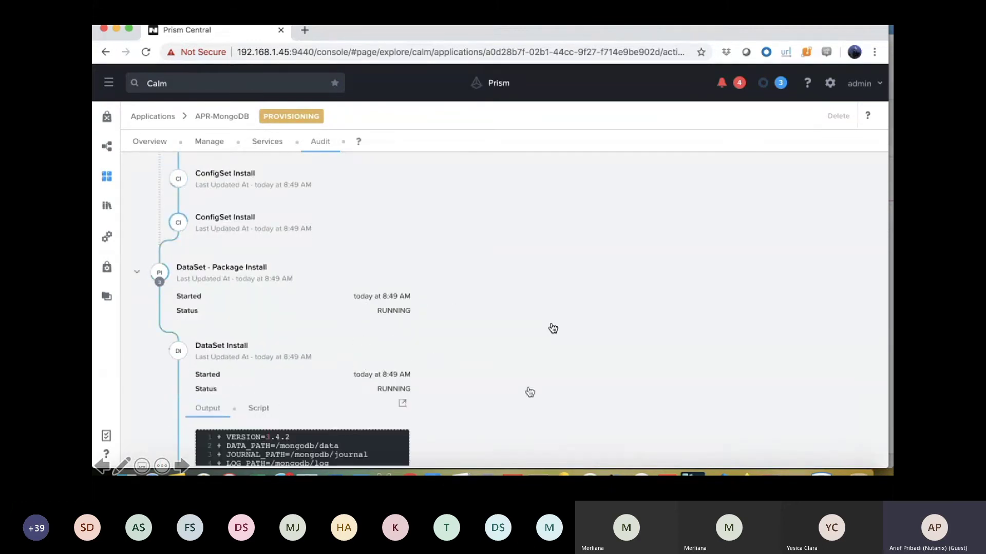
{"action": "scroll", "coordinate": [529, 392], "scroll_direction": "down", "scroll_amount": 3}
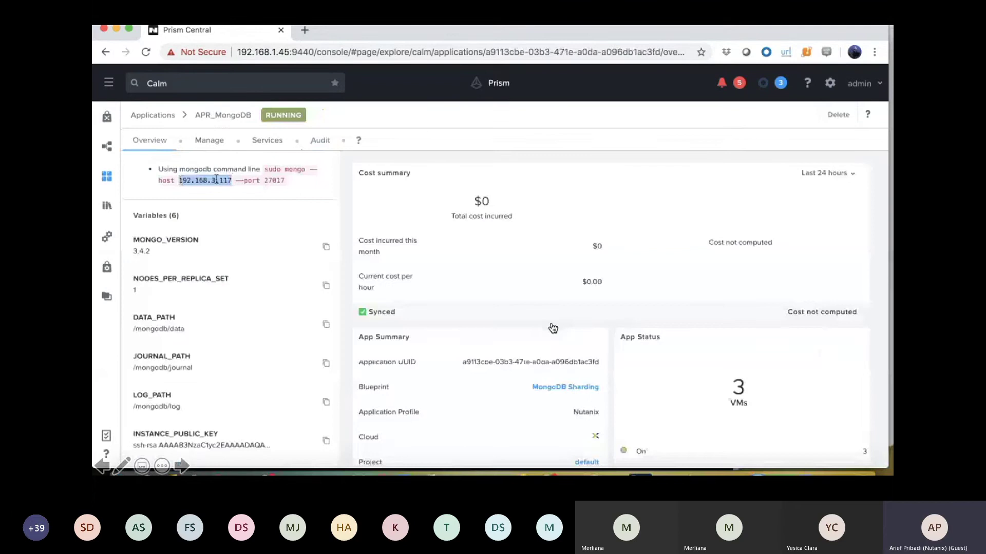
- Copy the router IP 192.168.3.117 from the application overview
{"action": "right_click", "coordinate": [216, 179]}
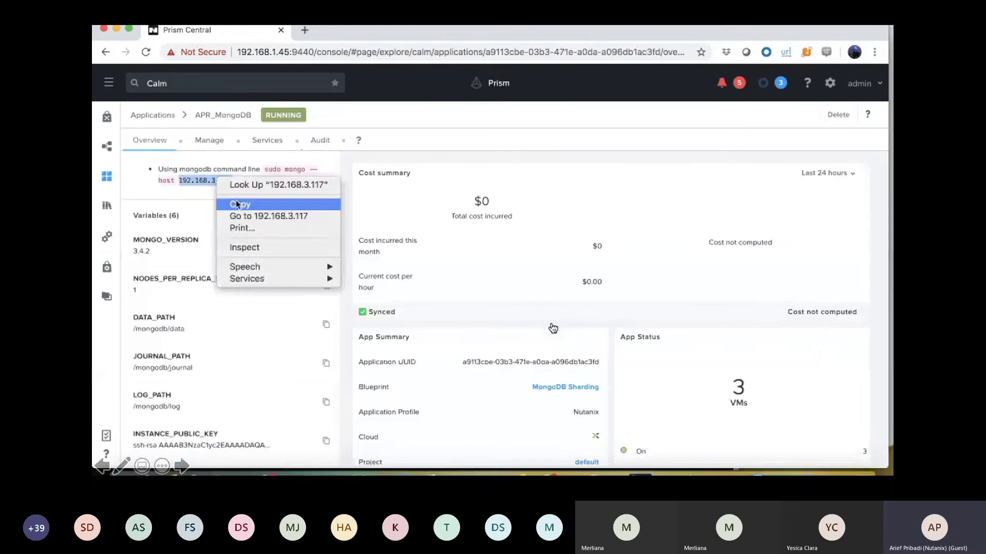
{"action": "left_click", "coordinate": [239, 205]}
{"action": "left_click", "coordinate": [244, 209]}
- Define a Sharded Cluster connection named MongoDB with host 192.168.3.117:27017
{"action": "left_click", "coordinate": [843, 452]}
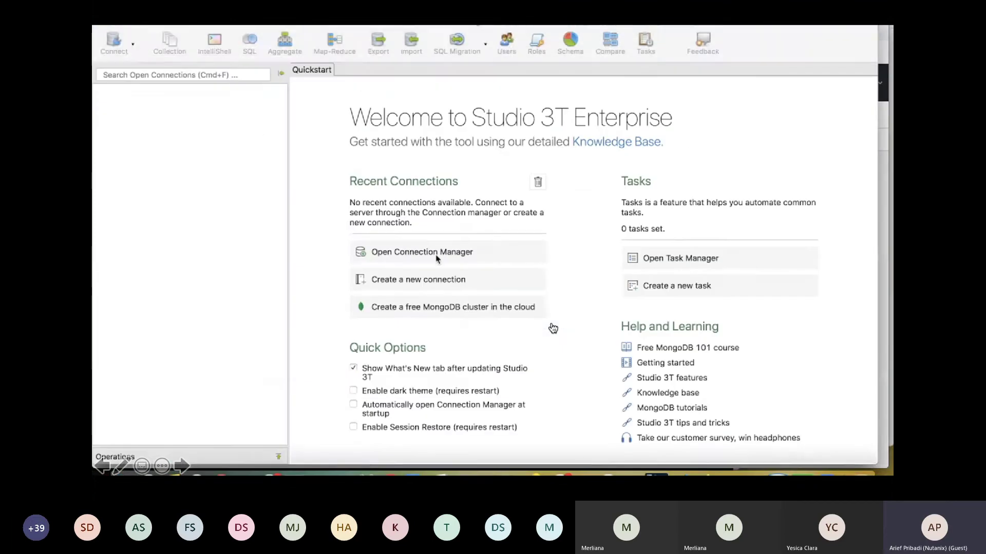
{"action": "left_click", "coordinate": [114, 41]}
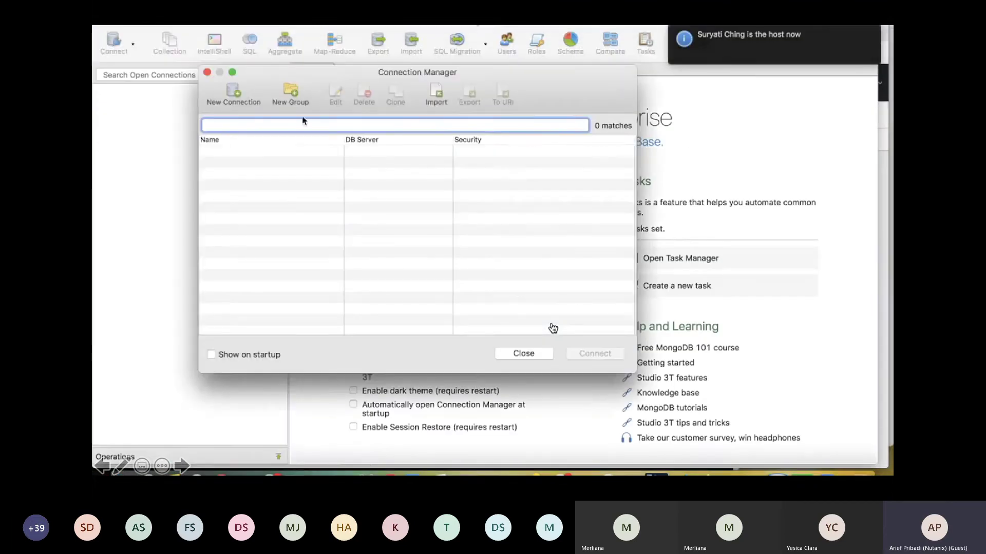
{"action": "left_click", "coordinate": [234, 101]}
{"action": "type", "text": "MongoDB"}
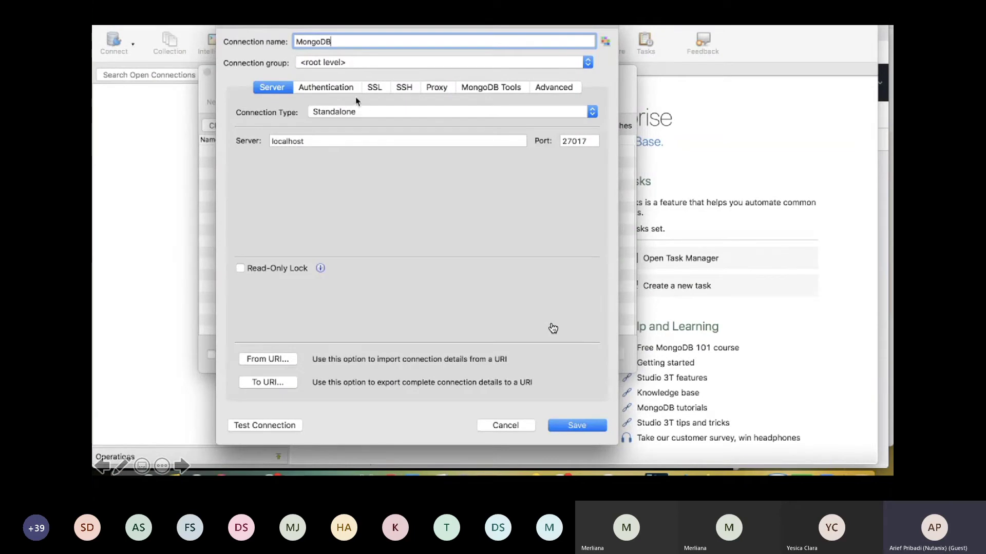
{"action": "left_click", "coordinate": [359, 112]}
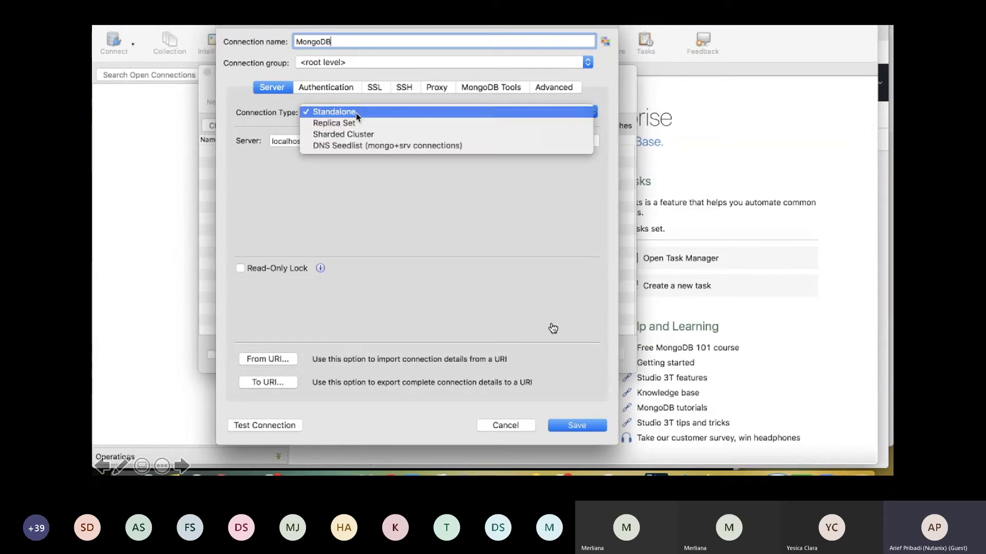
{"action": "left_click", "coordinate": [362, 133]}
{"action": "left_click", "coordinate": [400, 144]}
{"action": "left_click", "coordinate": [572, 143]}
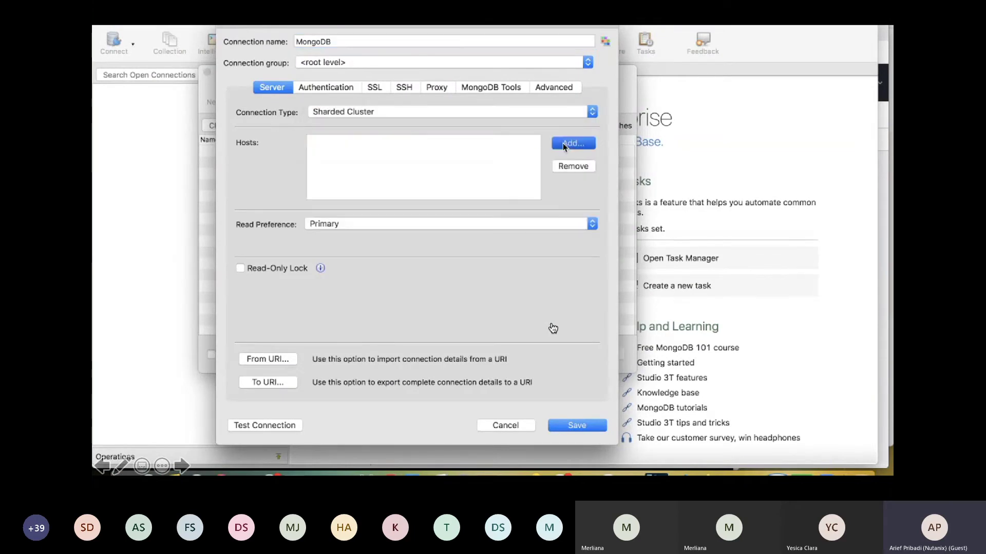
{"action": "key", "text": "super+v"}
{"action": "left_click", "coordinate": [499, 265]}
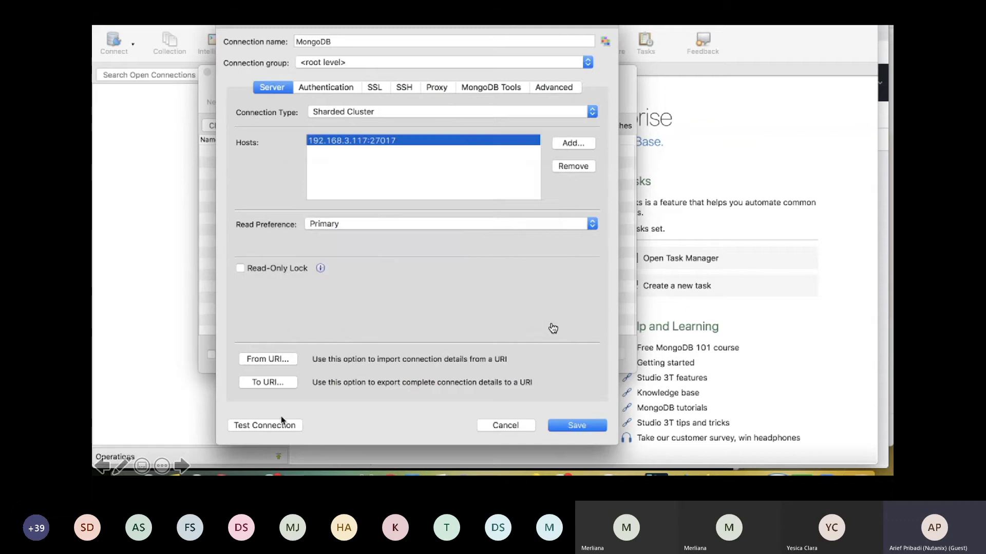
- Test, save and connect the MongoDB connection, then browse its config database
{"action": "left_click", "coordinate": [282, 425]}
{"action": "left_click", "coordinate": [524, 357]}
{"action": "left_click", "coordinate": [585, 425]}
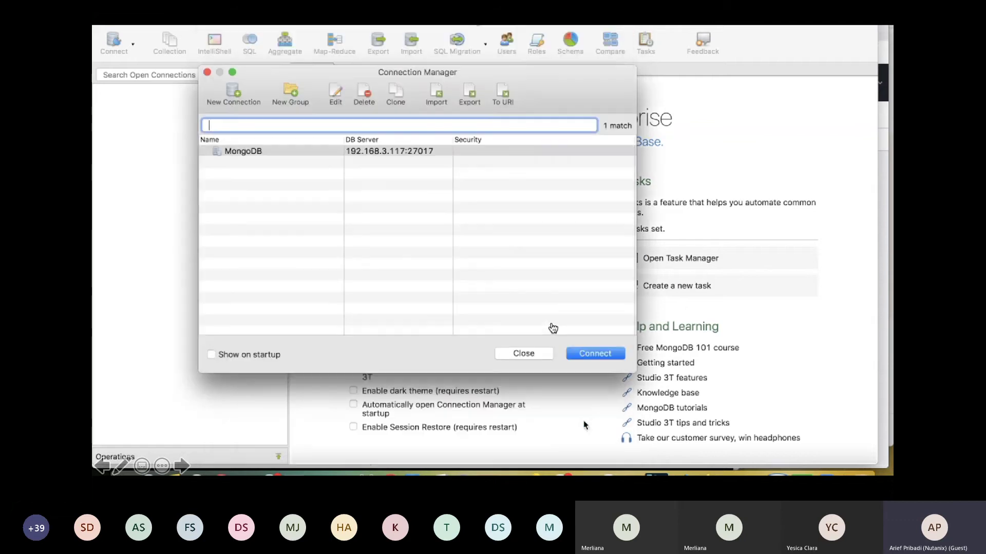
{"action": "left_click", "coordinate": [590, 355]}
{"action": "left_click", "coordinate": [109, 112]}
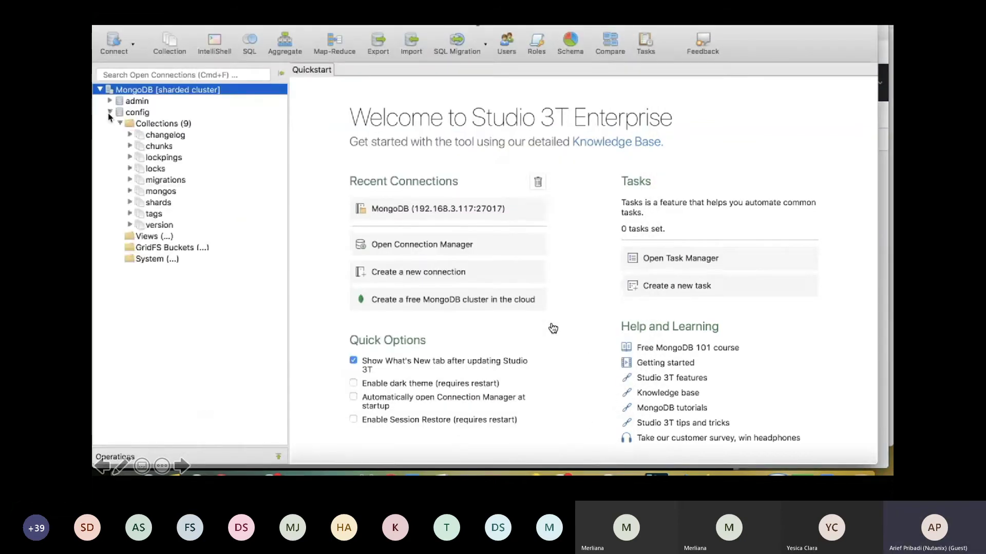
{"action": "left_click", "coordinate": [109, 101]}
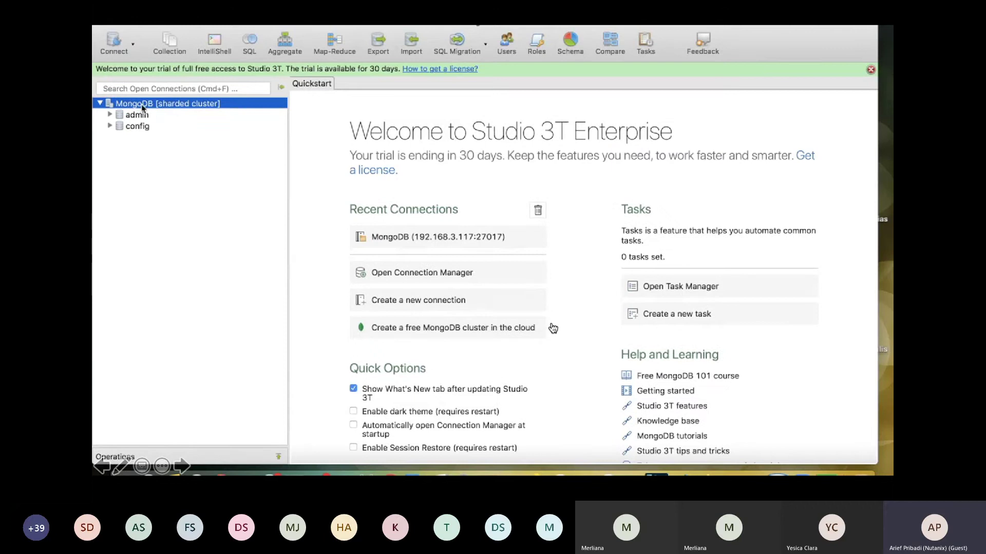
{"action": "right_click", "coordinate": [142, 106]}
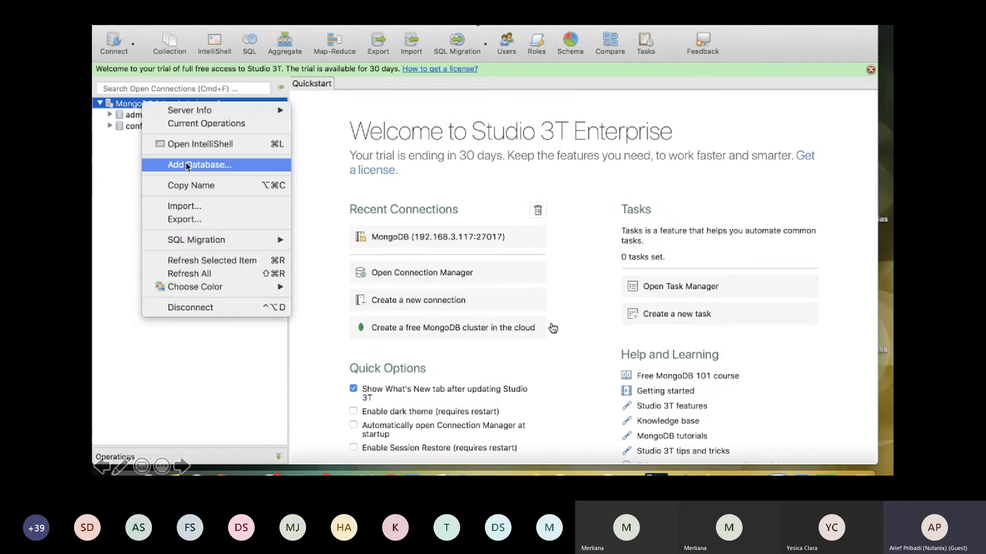